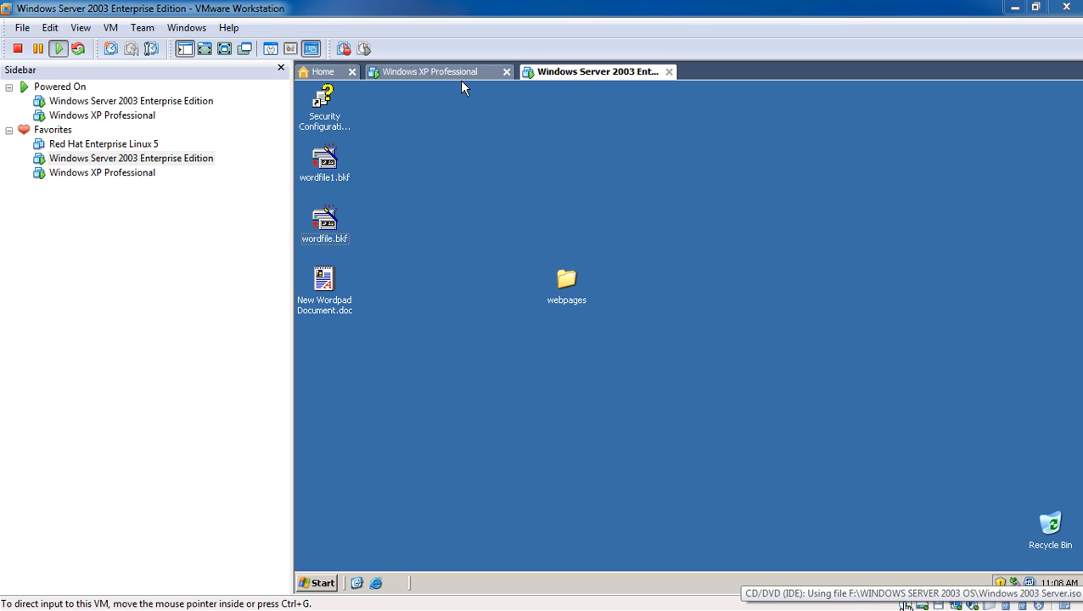
# - Open the VM's hardware settings from the CD/DVD drive icon and close them unchanged
pyautogui.rightClick(906, 604)
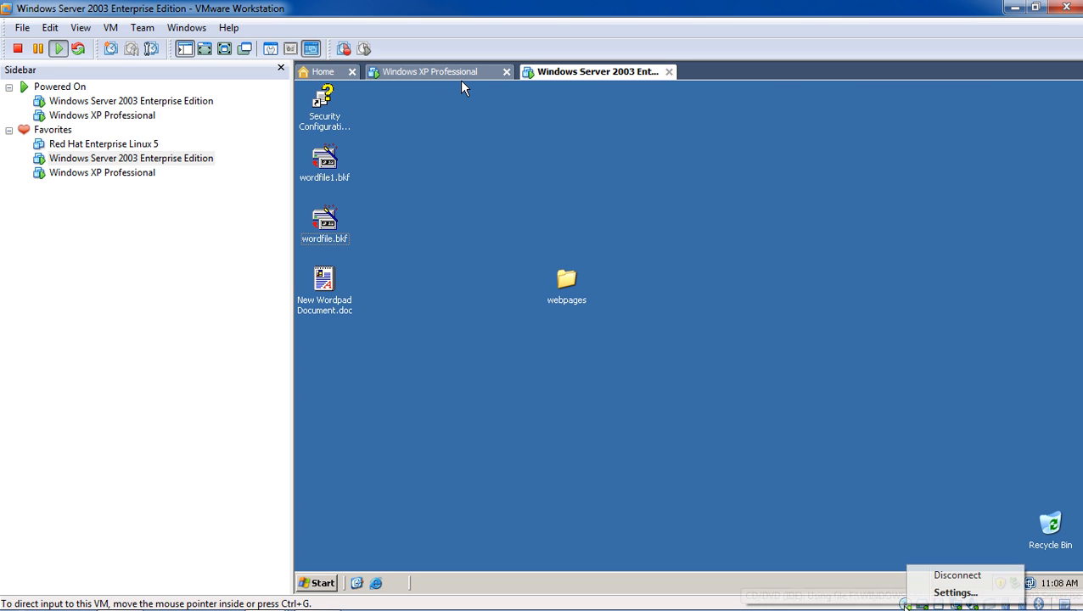
pyautogui.click(921, 594)
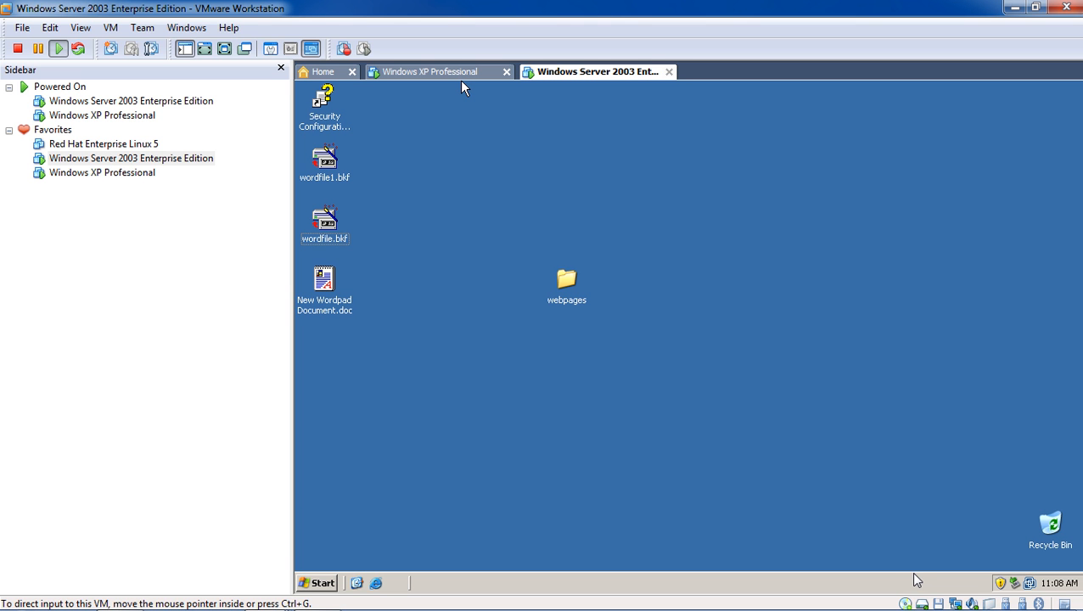
pyautogui.moveTo(1081, 603)
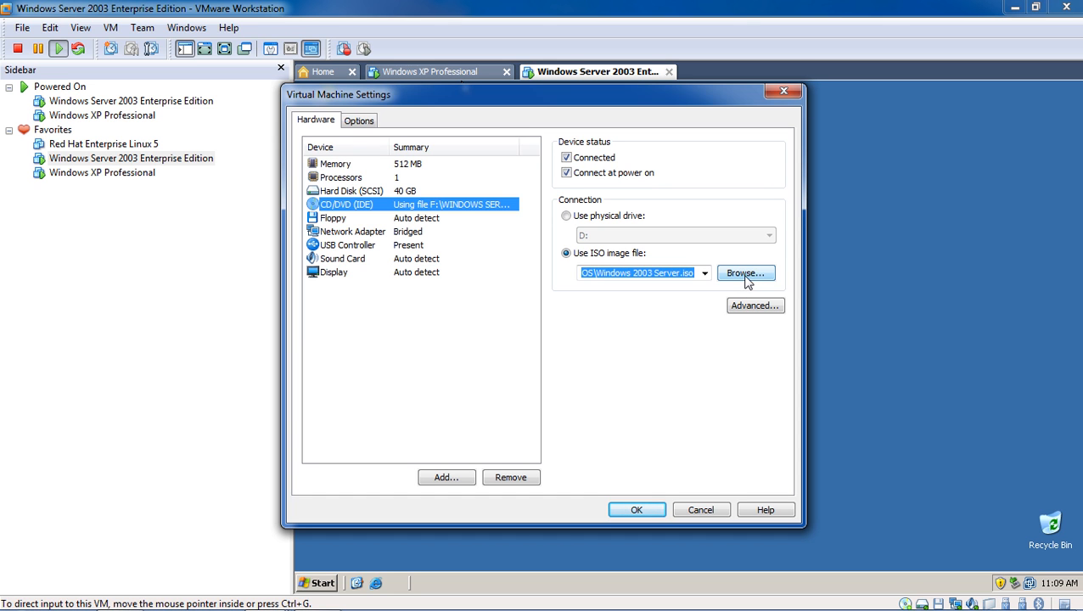
pyautogui.click(782, 93)
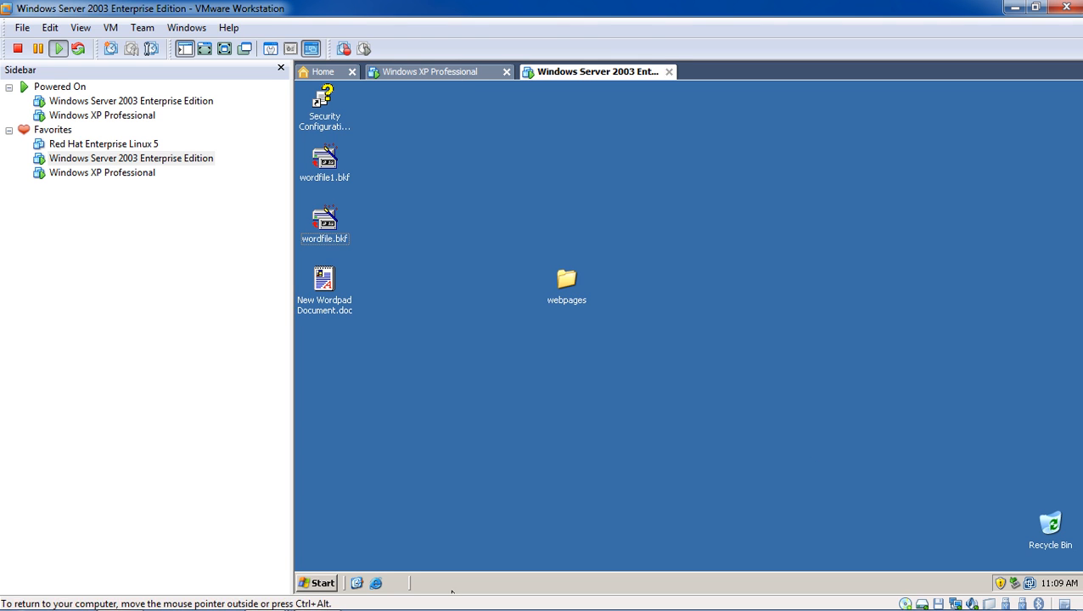
# - Launch Add/Remove Windows Components from Control Panel's Add or Remove Programs, then bring up the Notepad notes
pyautogui.click(321, 582)
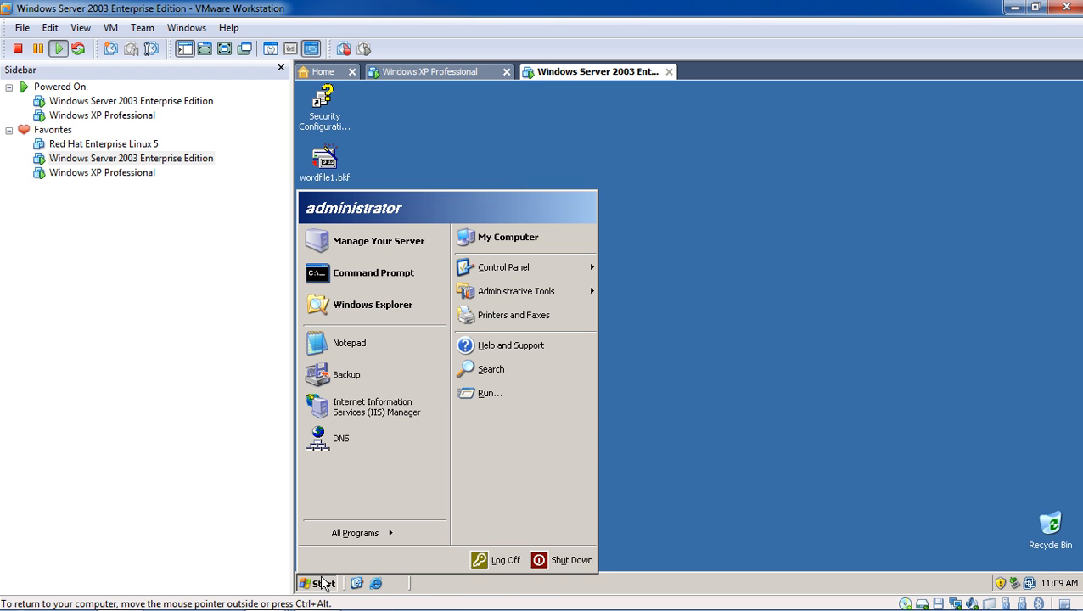
pyautogui.moveTo(395, 532)
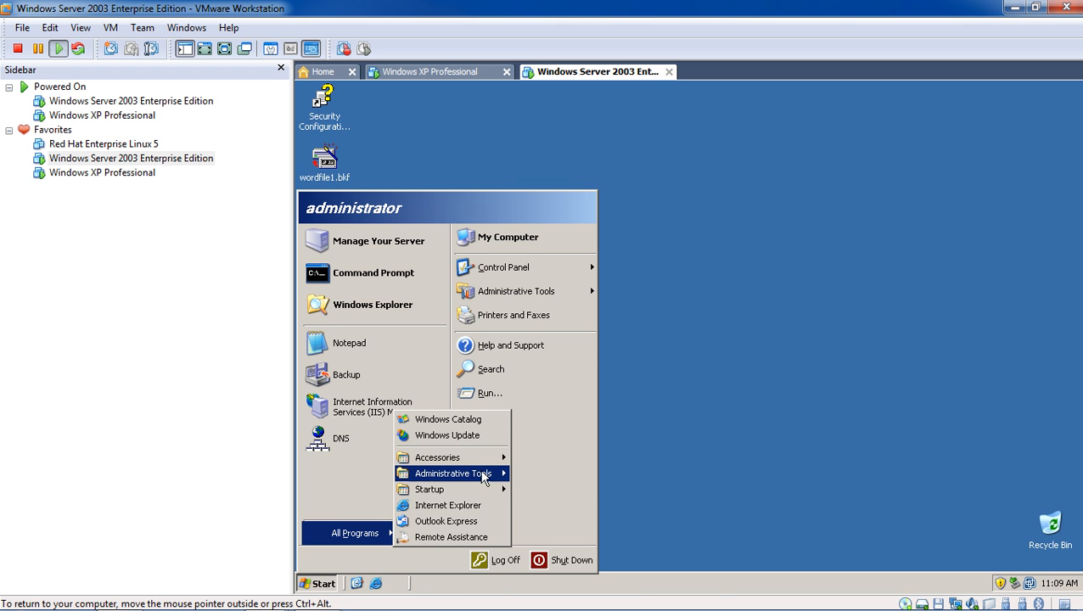
pyautogui.moveTo(485, 473)
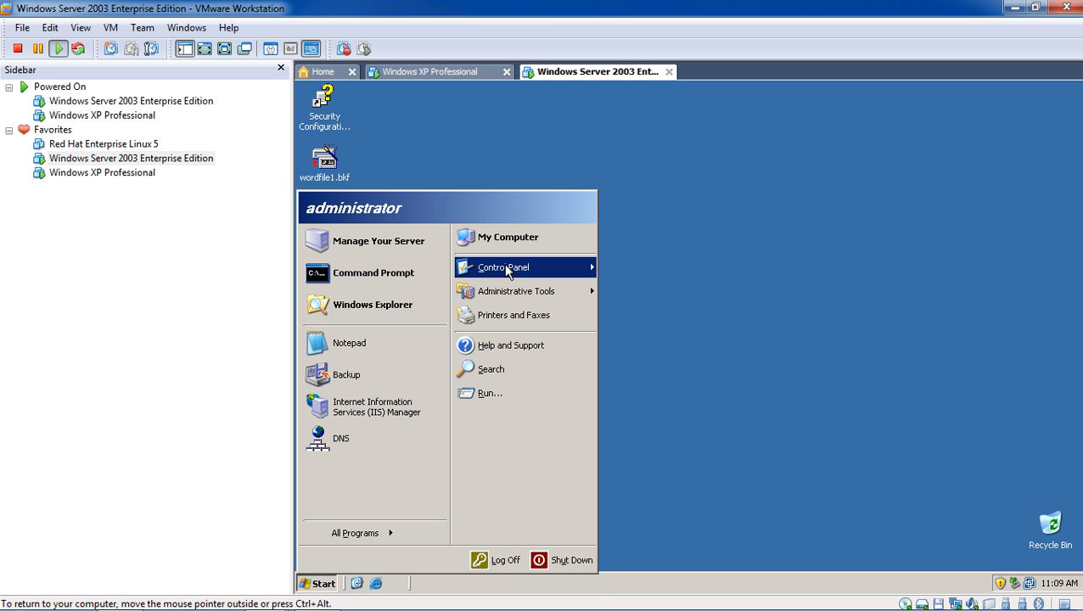
pyautogui.moveTo(506, 266)
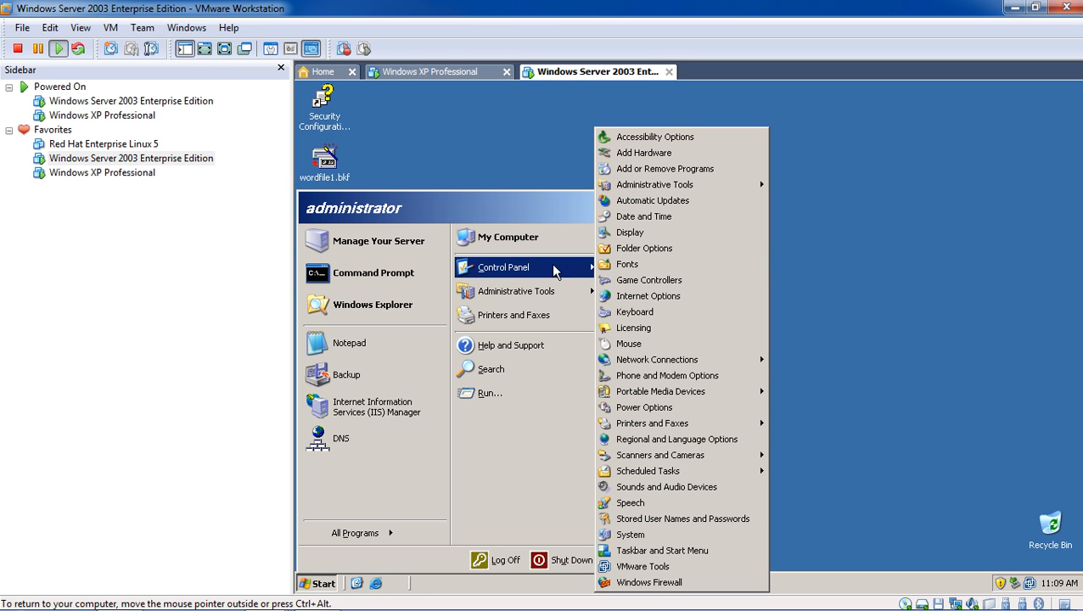
pyautogui.click(648, 170)
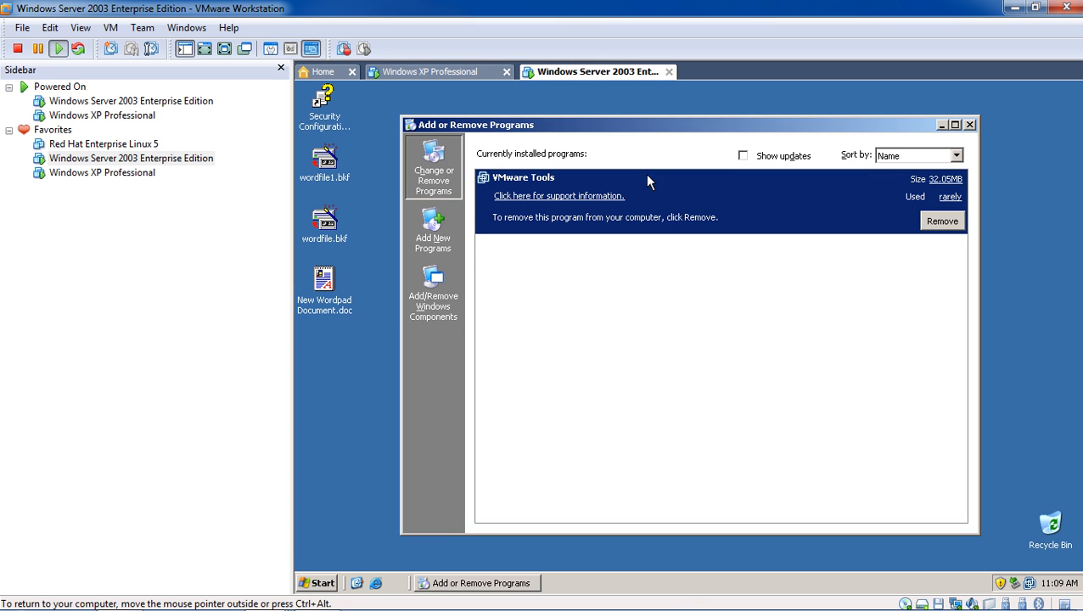
pyautogui.click(451, 292)
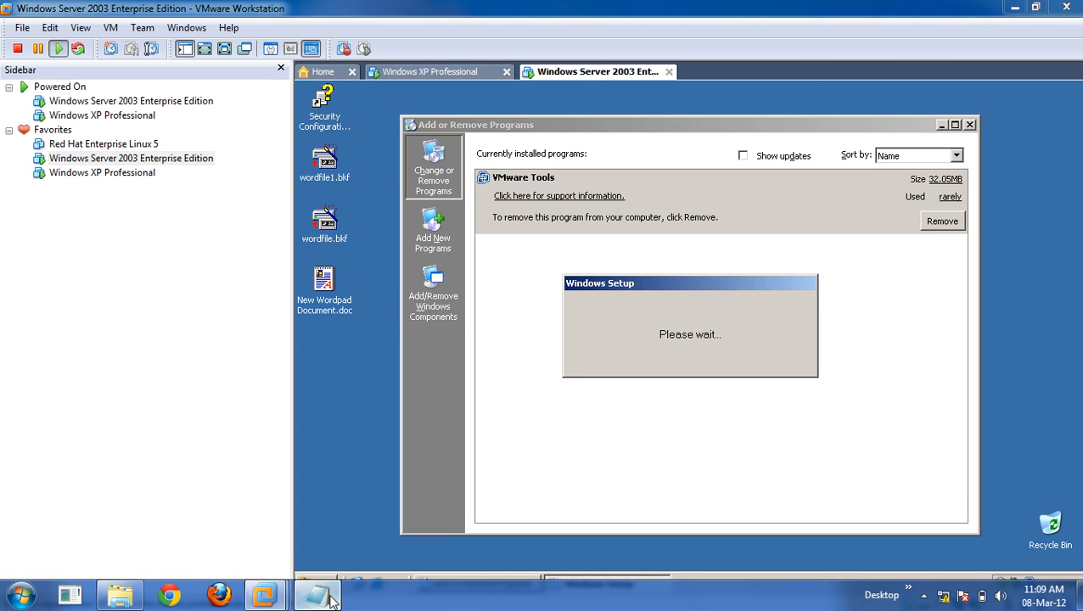
pyautogui.click(331, 599)
# - Read through the Notepad installation notes, highlighting the Terminal Services step, then minimize them
pyautogui.scroll(-1, 677, 266)
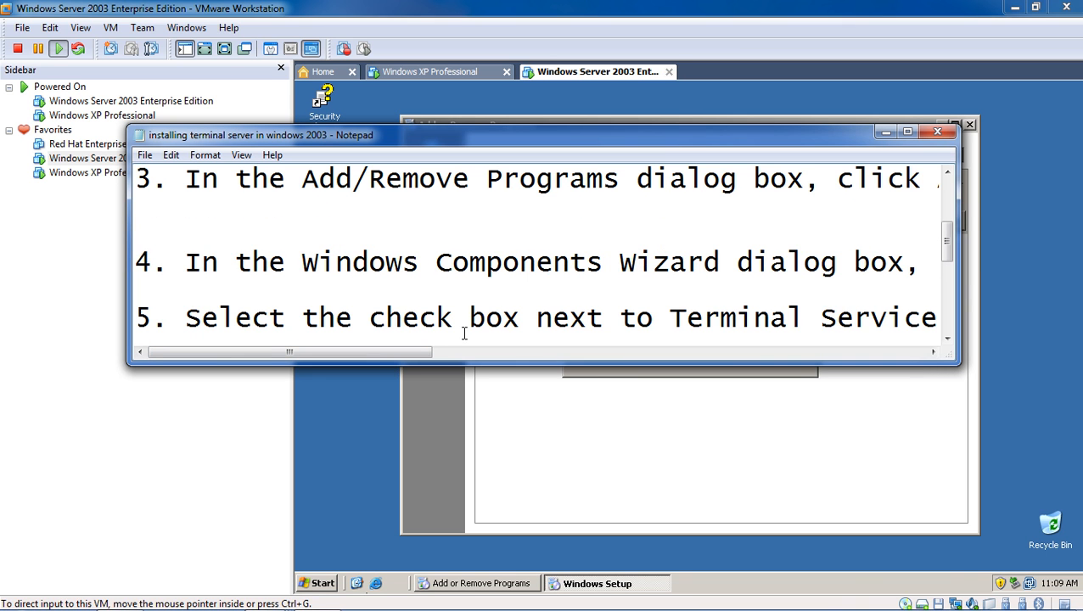
pyautogui.moveTo(410, 365); pyautogui.dragTo(437, 360)
pyautogui.scroll(2, 463, 312)
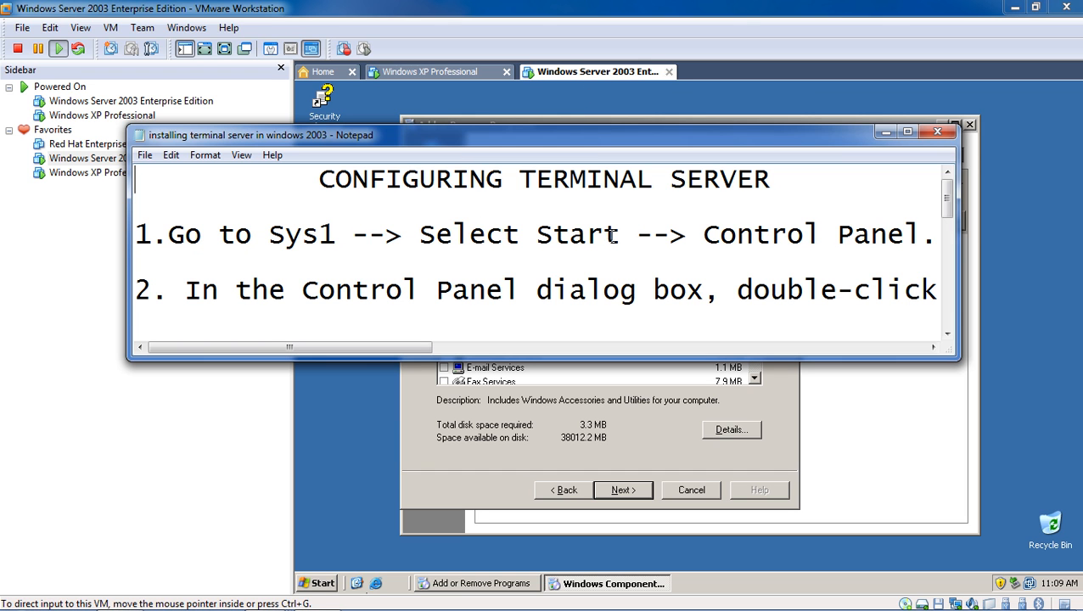
pyautogui.moveTo(424, 348); pyautogui.dragTo(339, 334)
pyautogui.scroll(-2, 339, 333)
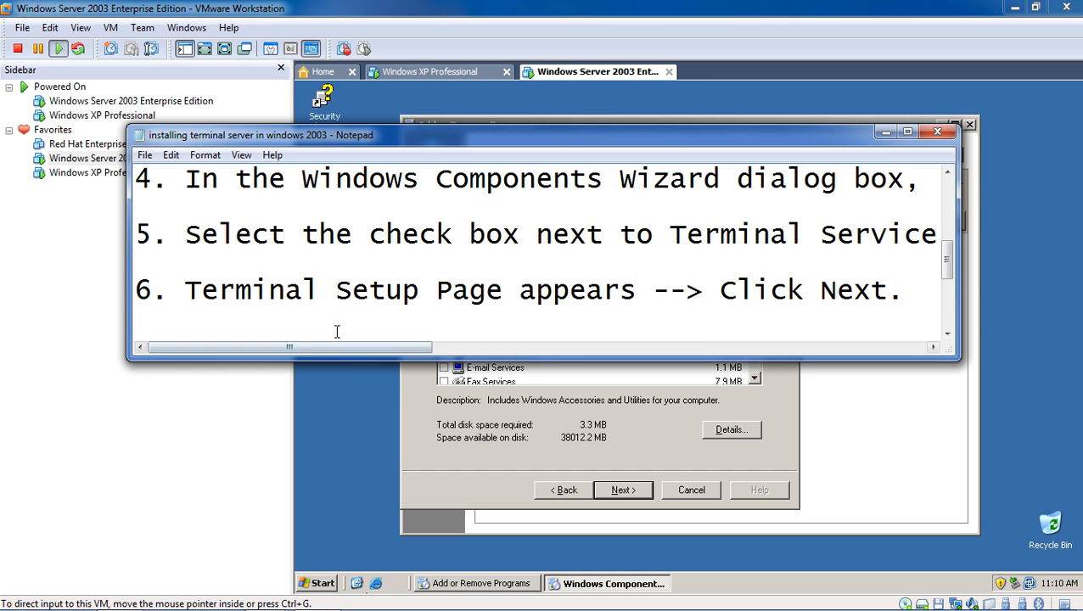
pyautogui.scroll(1, 338, 355)
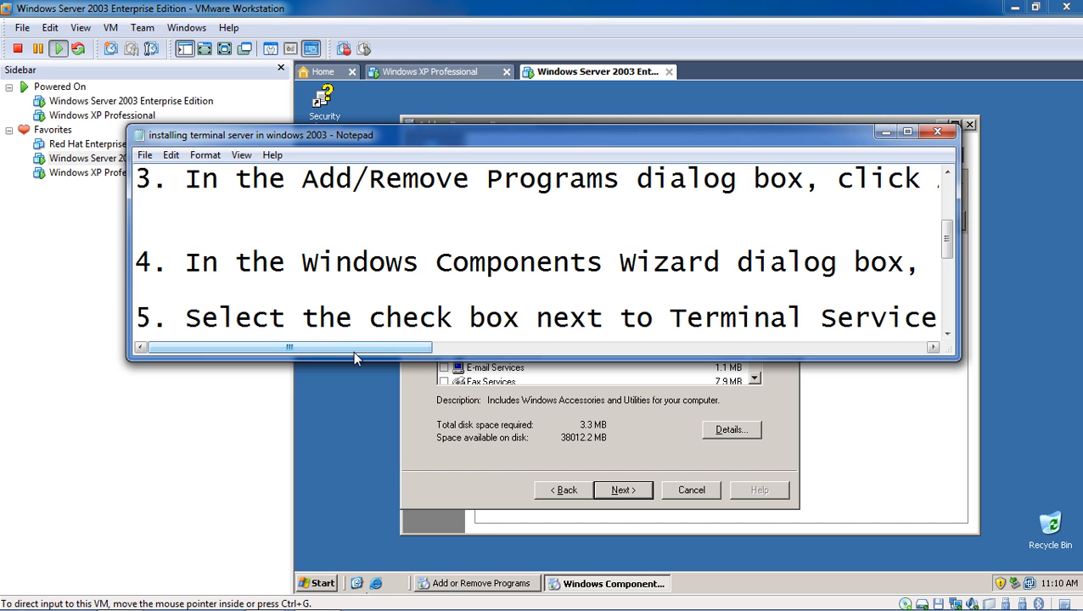
pyautogui.moveTo(355, 356); pyautogui.dragTo(330, 361)
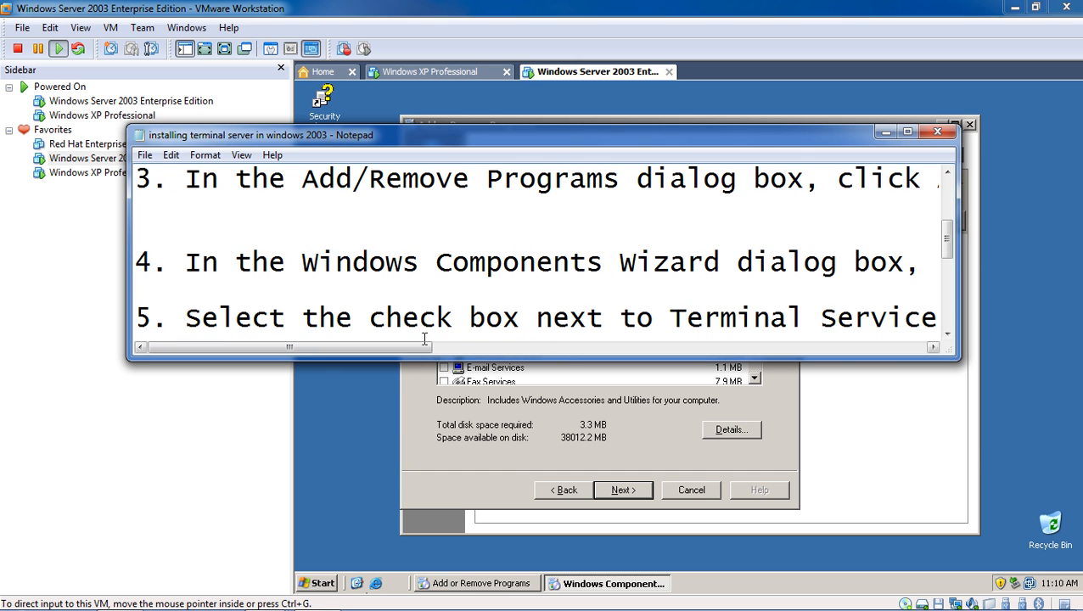
pyautogui.moveTo(426, 348); pyautogui.dragTo(484, 348)
pyautogui.moveTo(220, 316); pyautogui.dragTo(757, 318)
pyautogui.moveTo(454, 348); pyautogui.dragTo(420, 349)
pyautogui.click(886, 131)
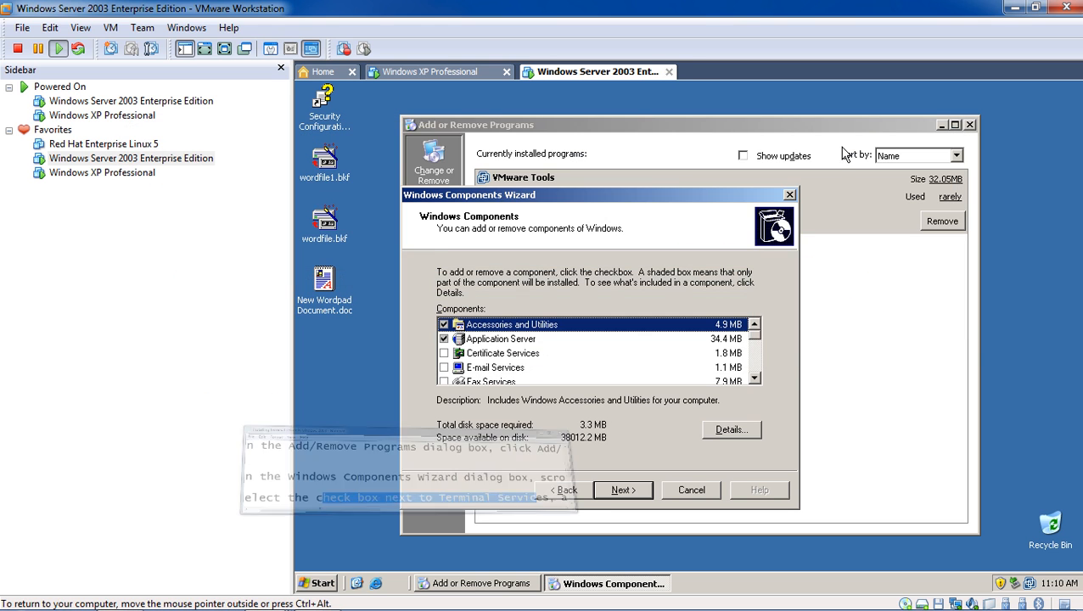
# - Tick the Terminal Server component and run the installation past its setup notice
pyautogui.moveTo(438, 191); pyautogui.dragTo(507, 176)
pyautogui.scroll(-3, 567, 326)
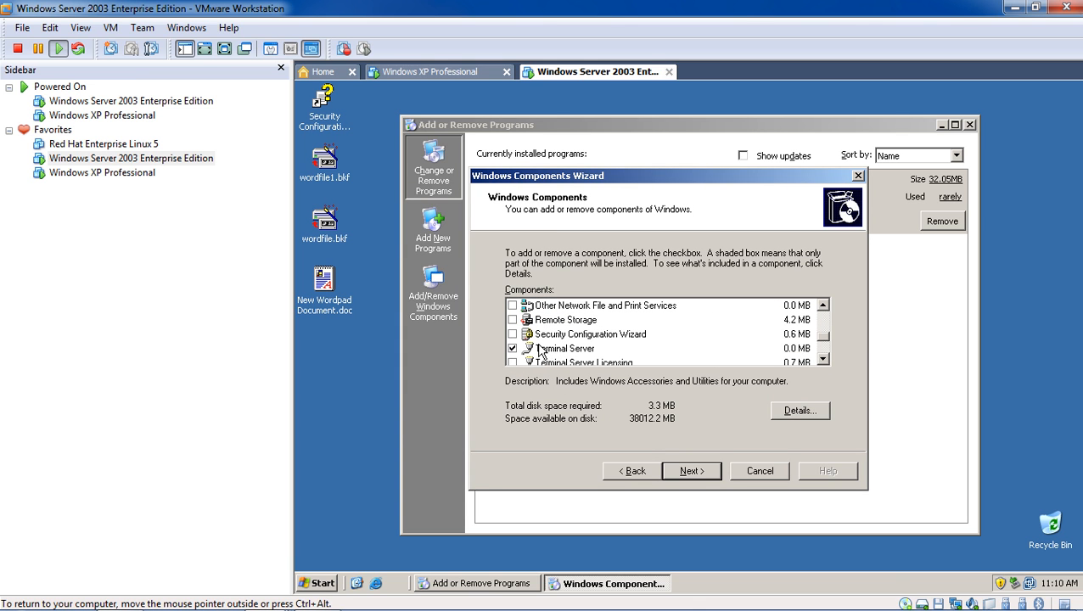
pyautogui.click(544, 349)
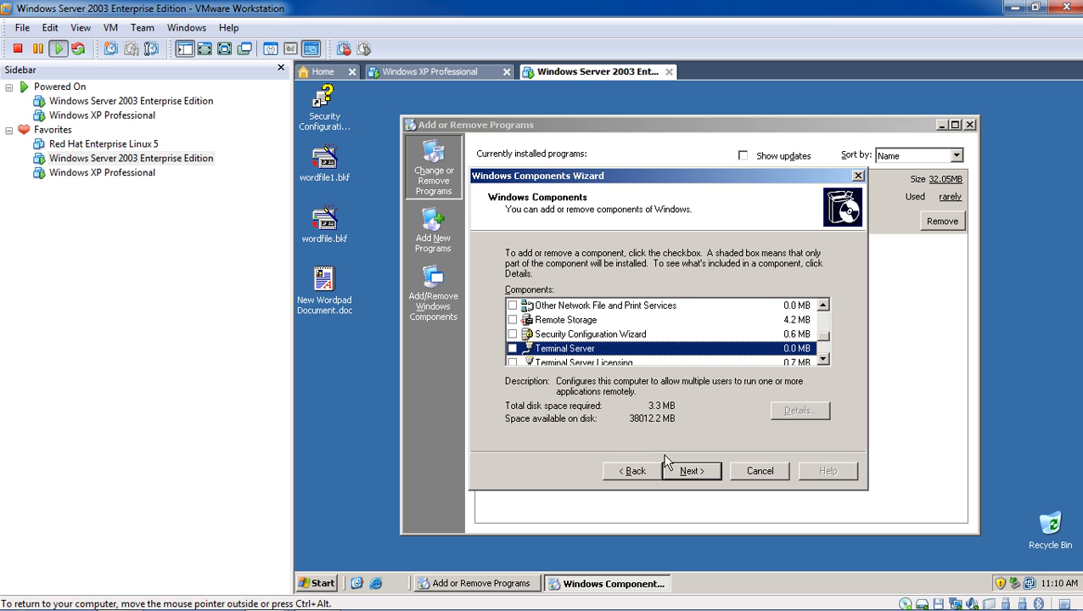
pyautogui.click(690, 473)
pyautogui.click(690, 475)
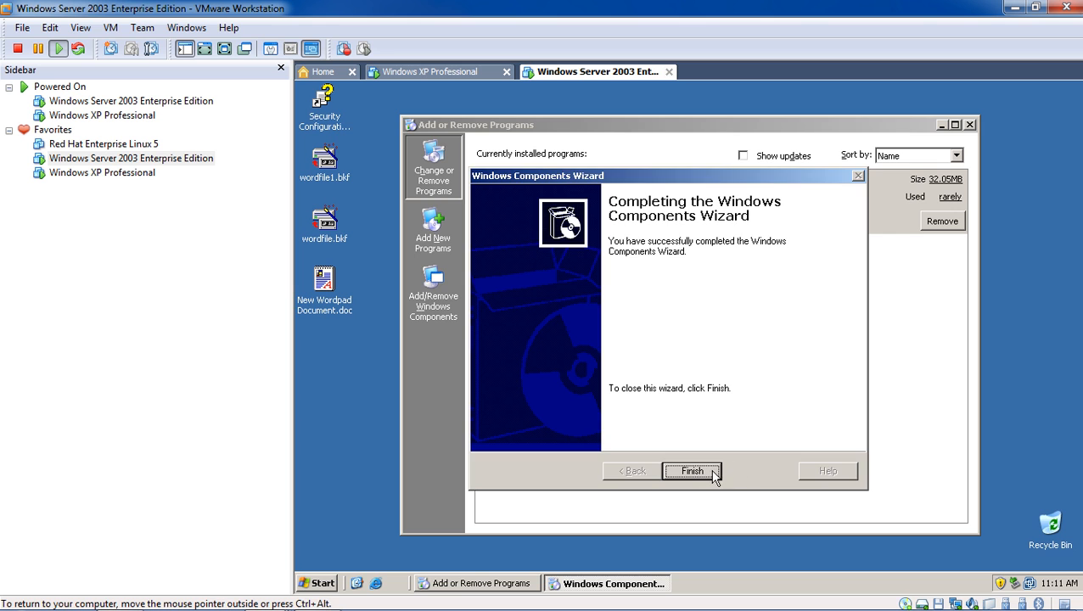
# - Finish the components wizard and accept the System Settings Change prompt to restart
pyautogui.click(715, 472)
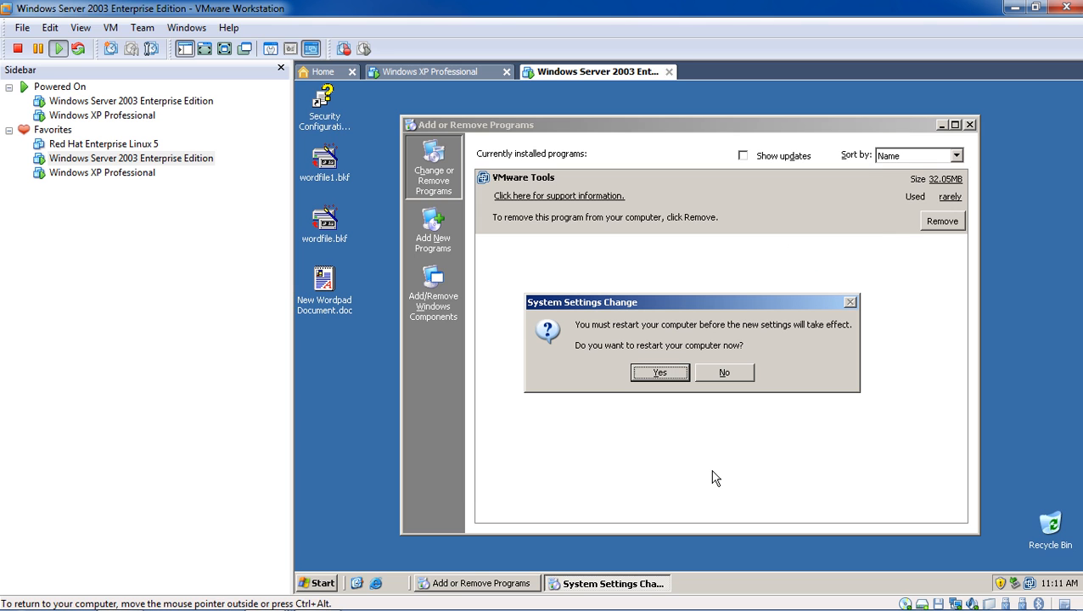
pyautogui.click(670, 375)
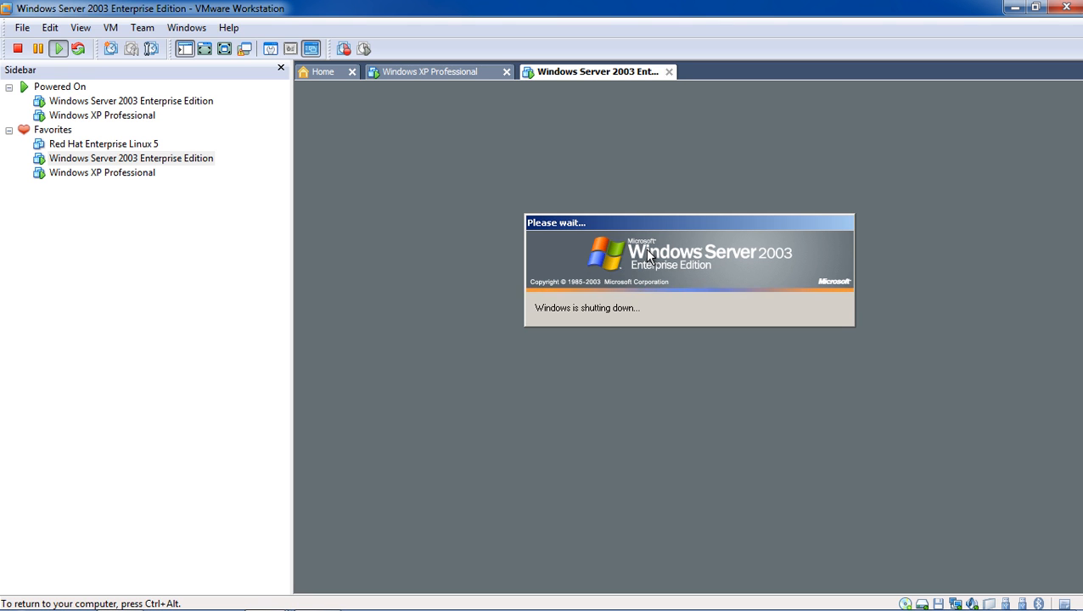
# - Release the VM, review the Notepad notes during the reboot, then return input to the guest
pyautogui.hotkey('ctrl', 'alt')
pyautogui.moveTo(344, 598)
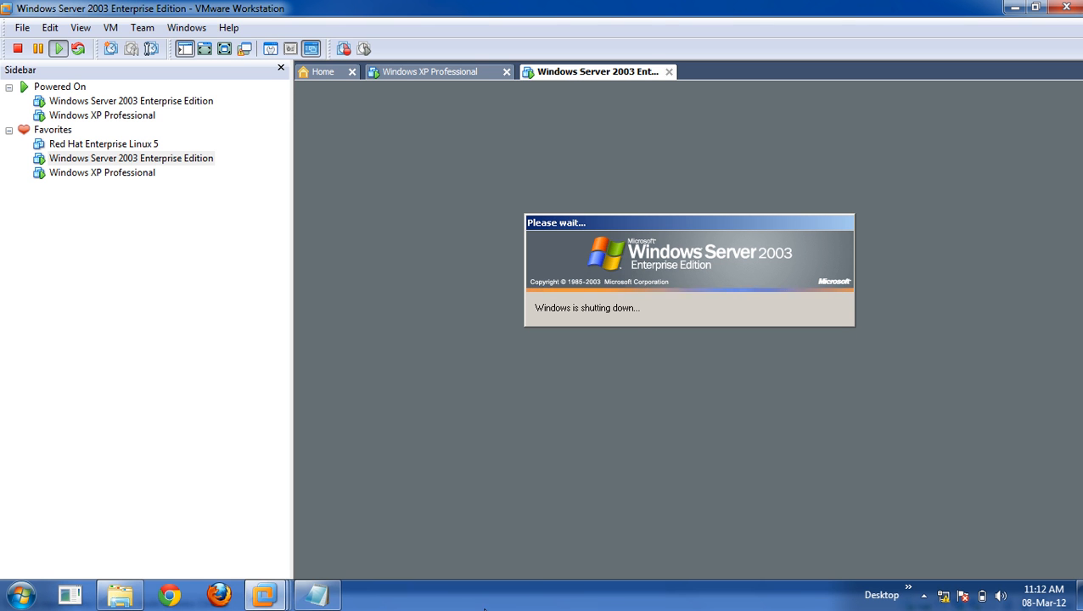
pyautogui.click(315, 595)
pyautogui.scroll(3, 512, 344)
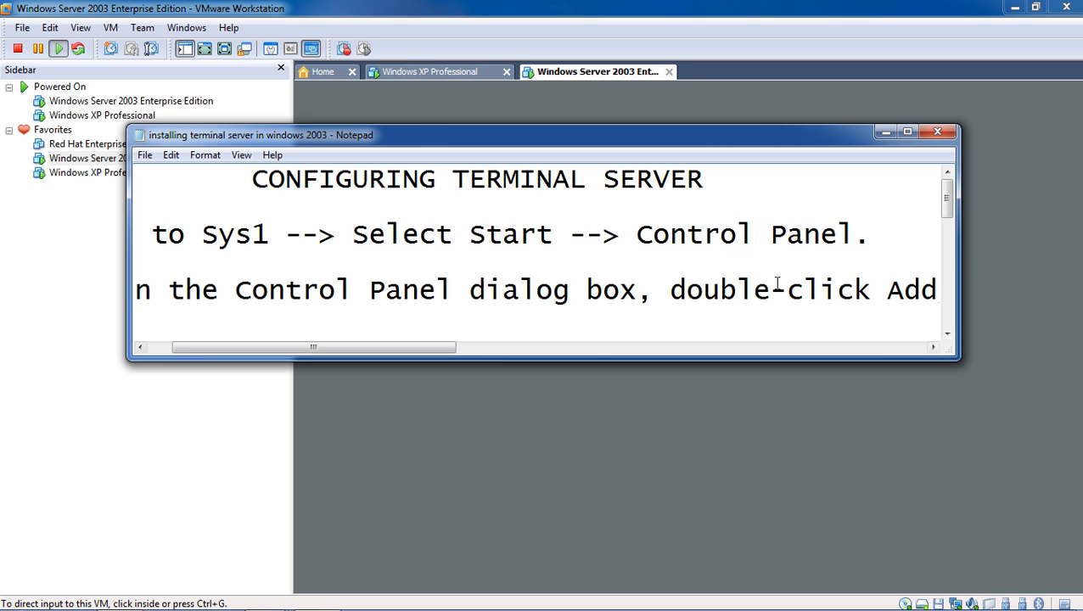
pyautogui.scroll(-1, 774, 283)
pyautogui.click(676, 472)
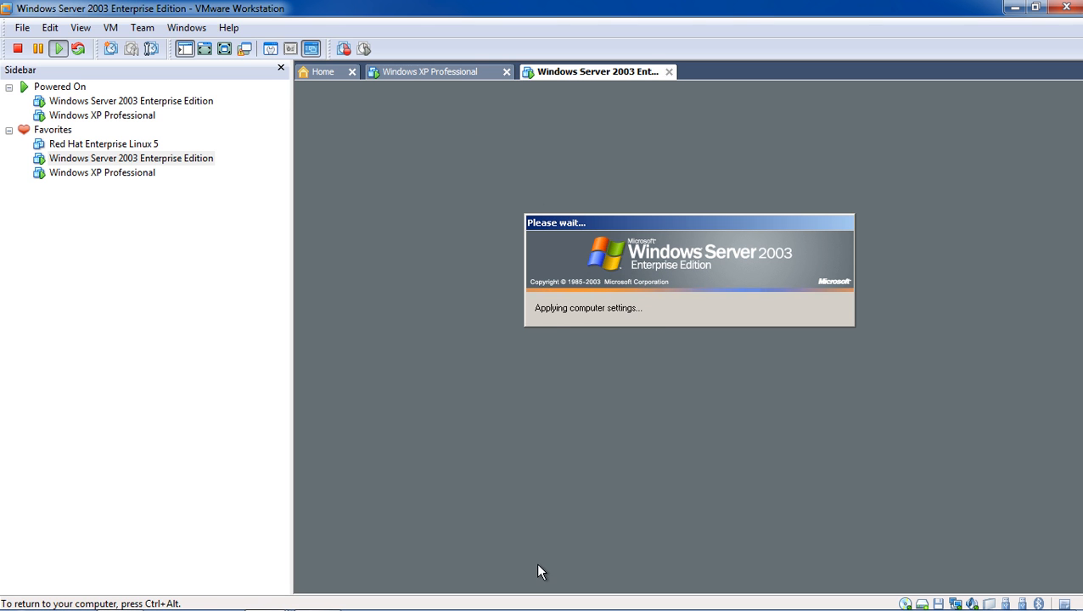
# - Restore the Notepad notes briefly and minimize them again
pyautogui.moveTo(452, 608)
pyautogui.click(313, 599)
pyautogui.click(313, 601)
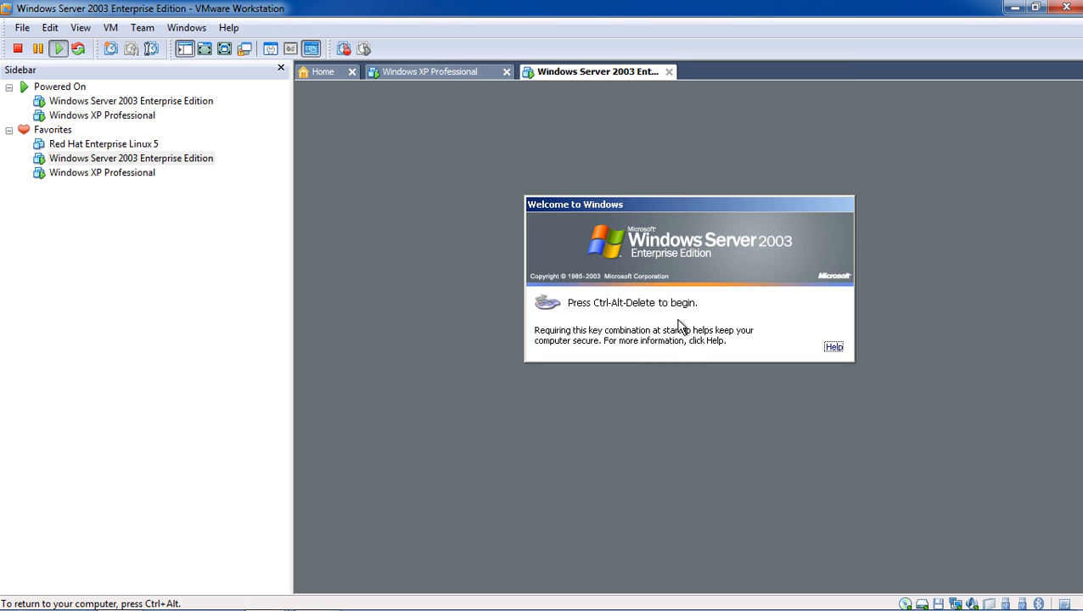
# - Log back on to the guest as administrator using Ctrl+Alt+Insert
pyautogui.hotkey('ctrl', 'alt')
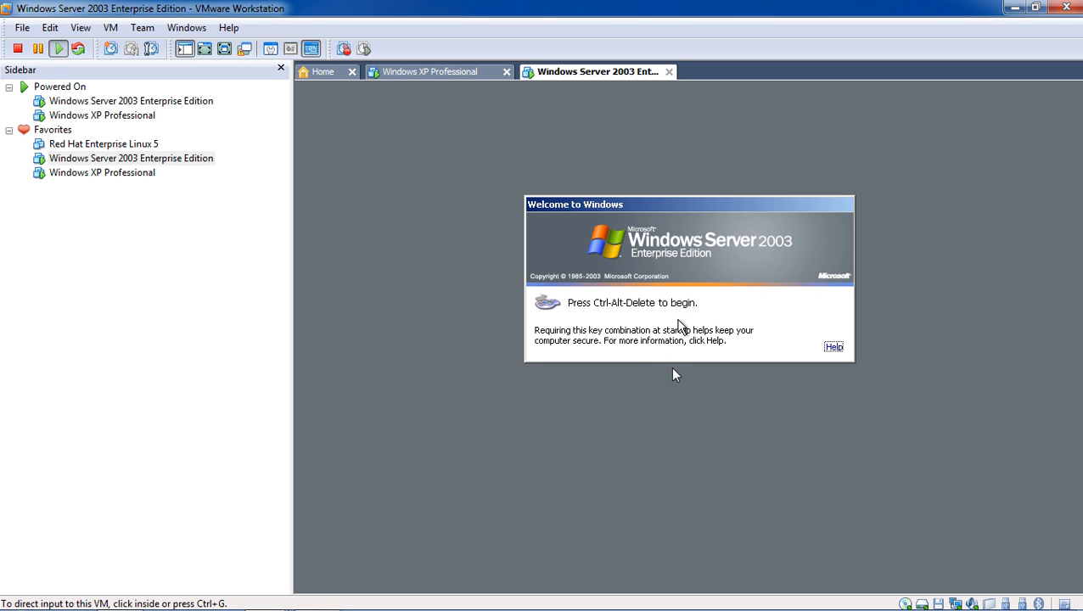
pyautogui.click(643, 343)
pyautogui.press('ctrl+alt+Insert')
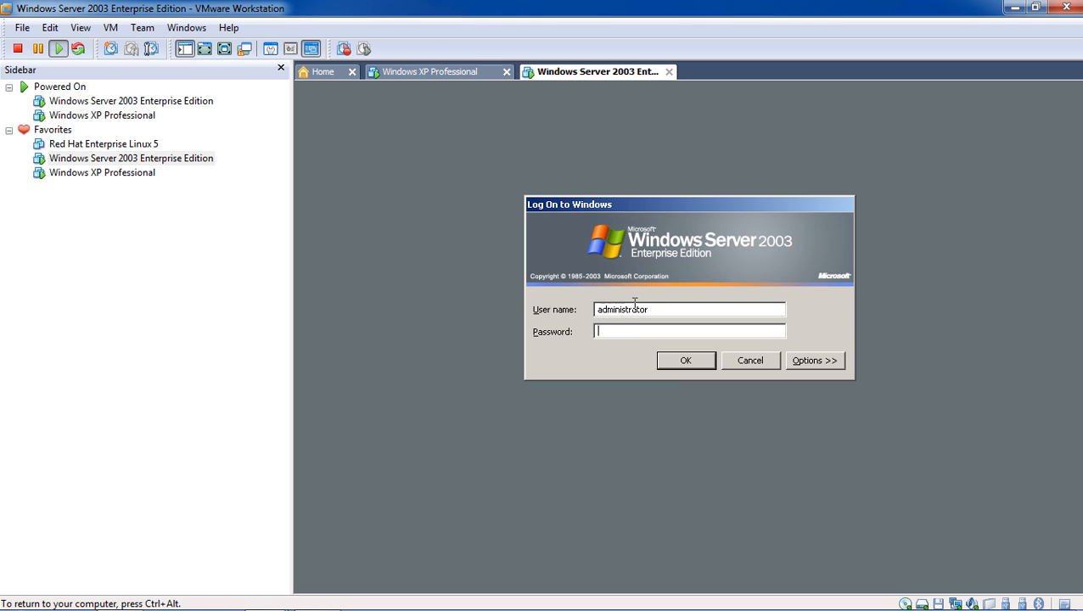
pyautogui.click(677, 365)
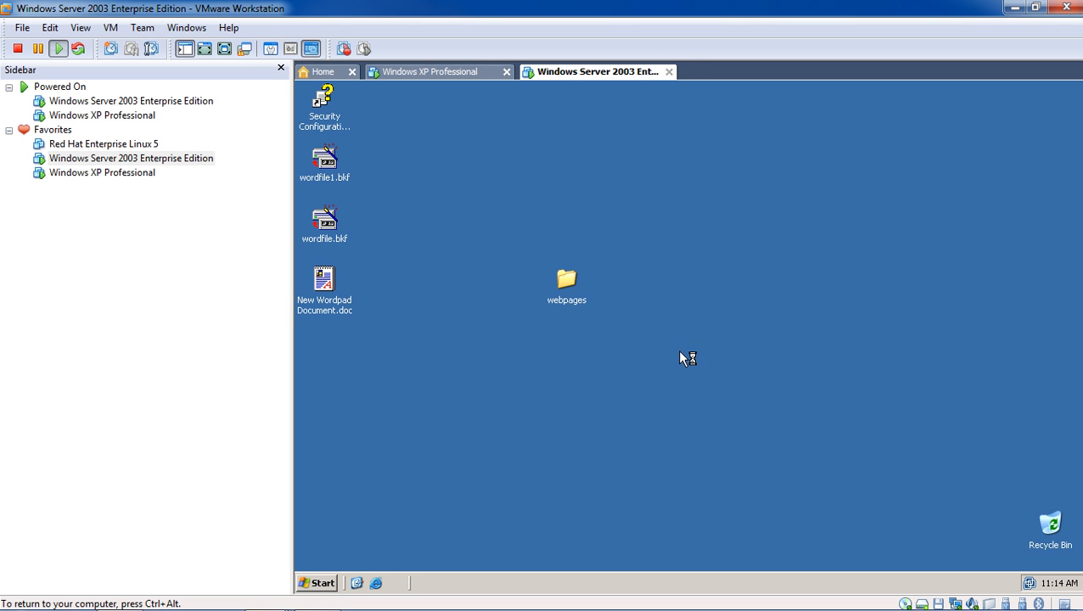
# - Launch Terminal Services Manager to see the console session, then close it and Manage Your Server
pyautogui.click(317, 583)
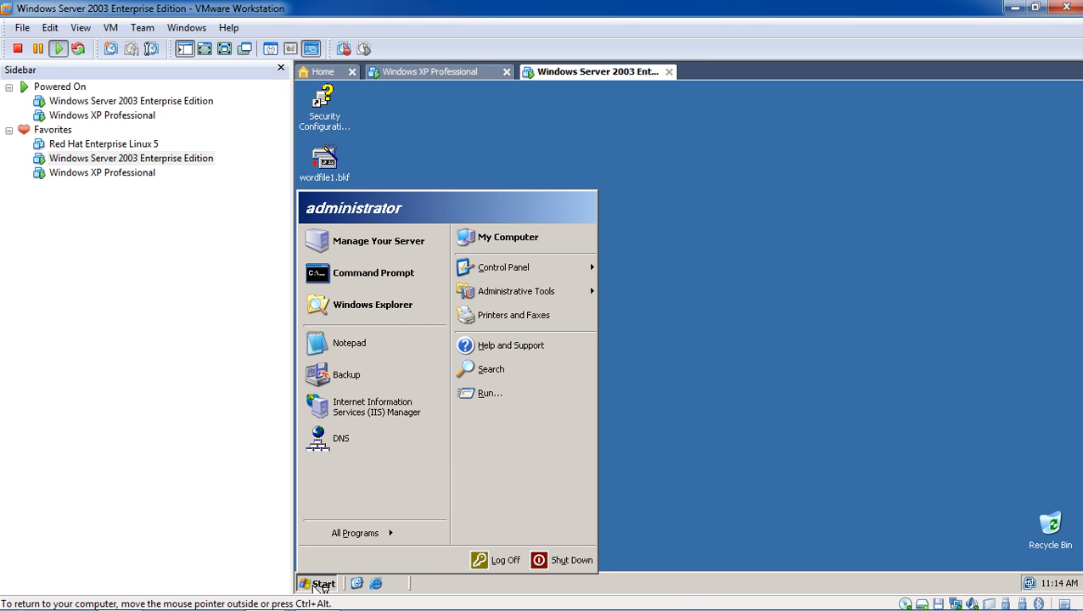
pyautogui.moveTo(381, 531)
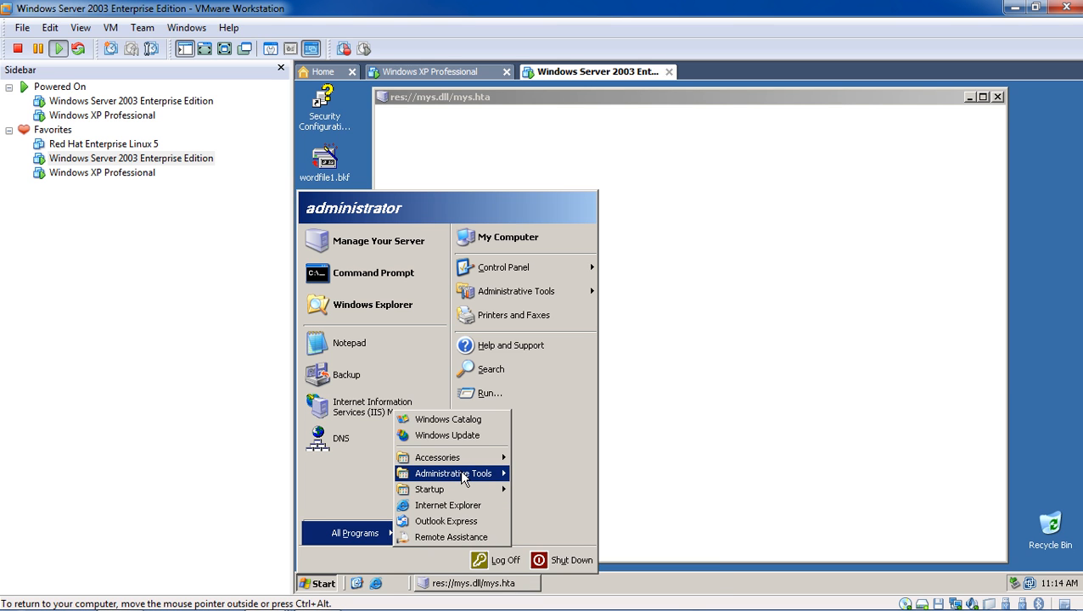
pyautogui.moveTo(464, 476)
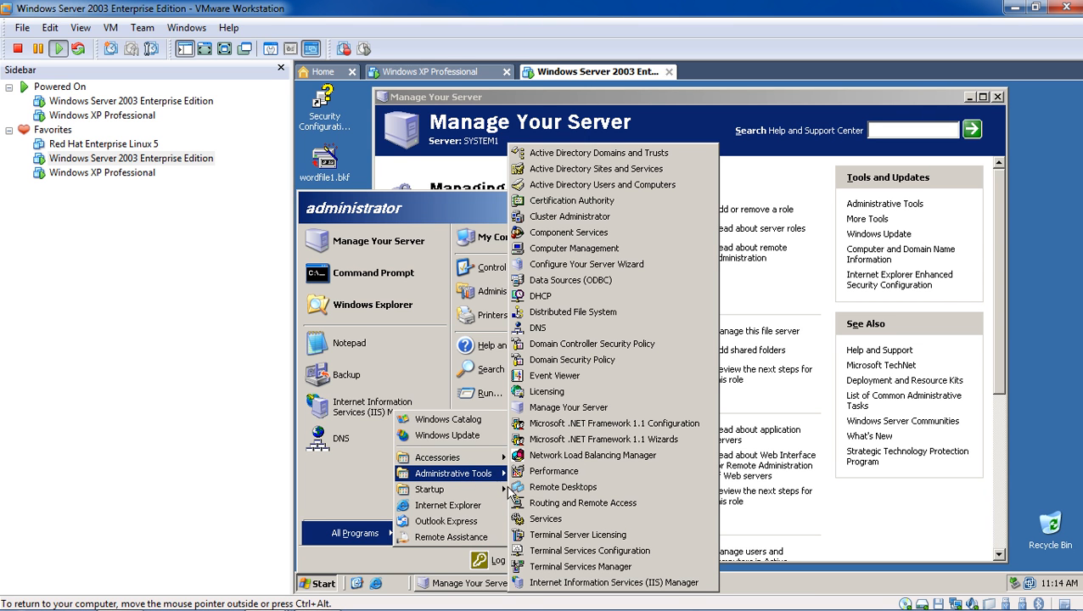
pyautogui.click(617, 567)
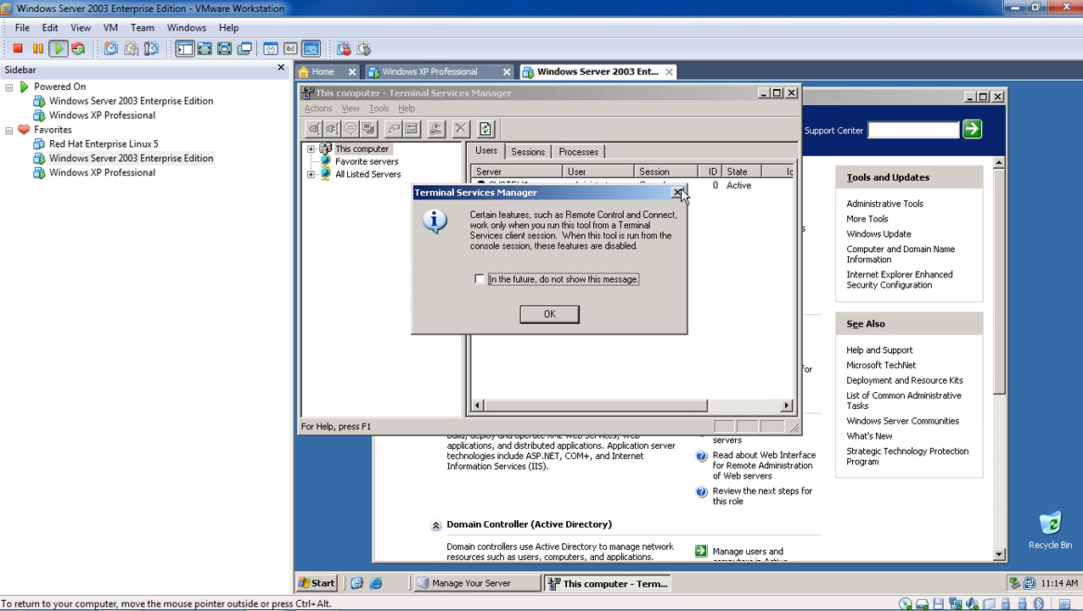
pyautogui.click(574, 312)
pyautogui.click(791, 93)
pyautogui.click(997, 96)
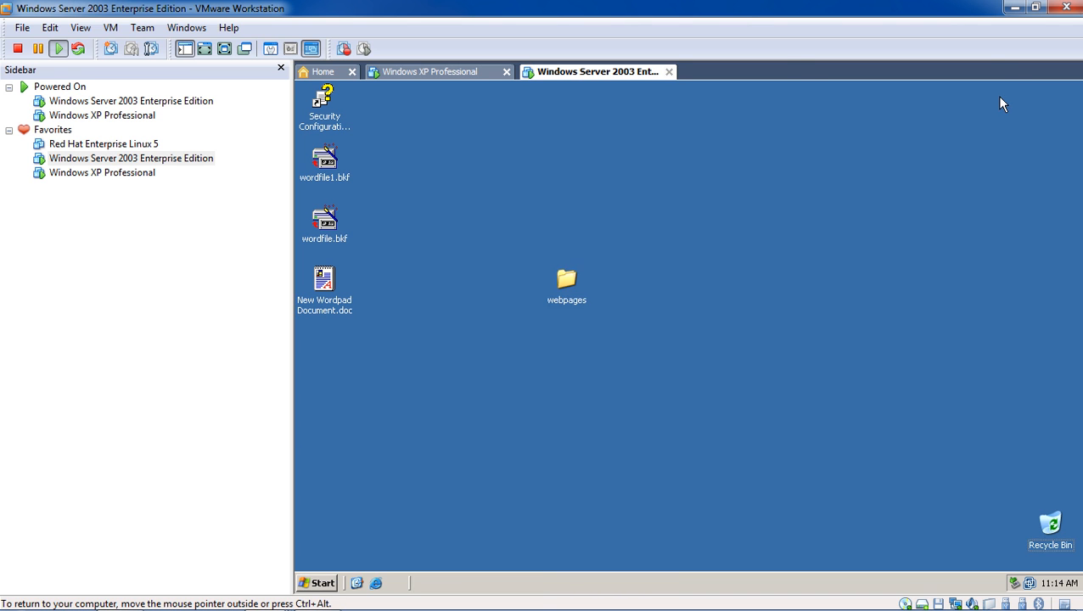
# - Reopen Add or Remove Programs from the Start menu and launch Add/Remove Windows Components
pyautogui.click(321, 580)
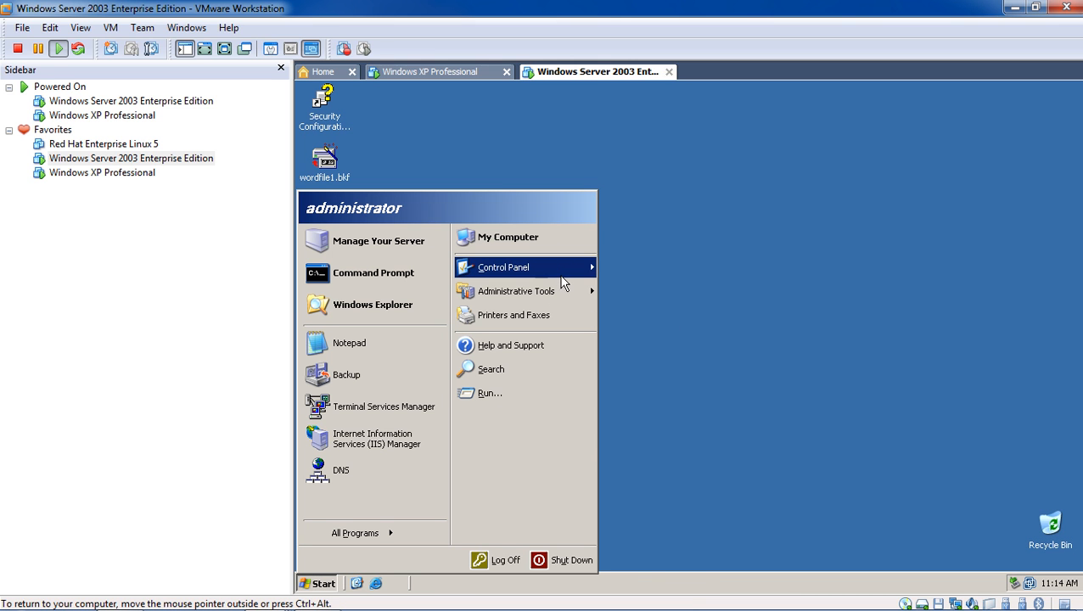
pyautogui.moveTo(564, 279)
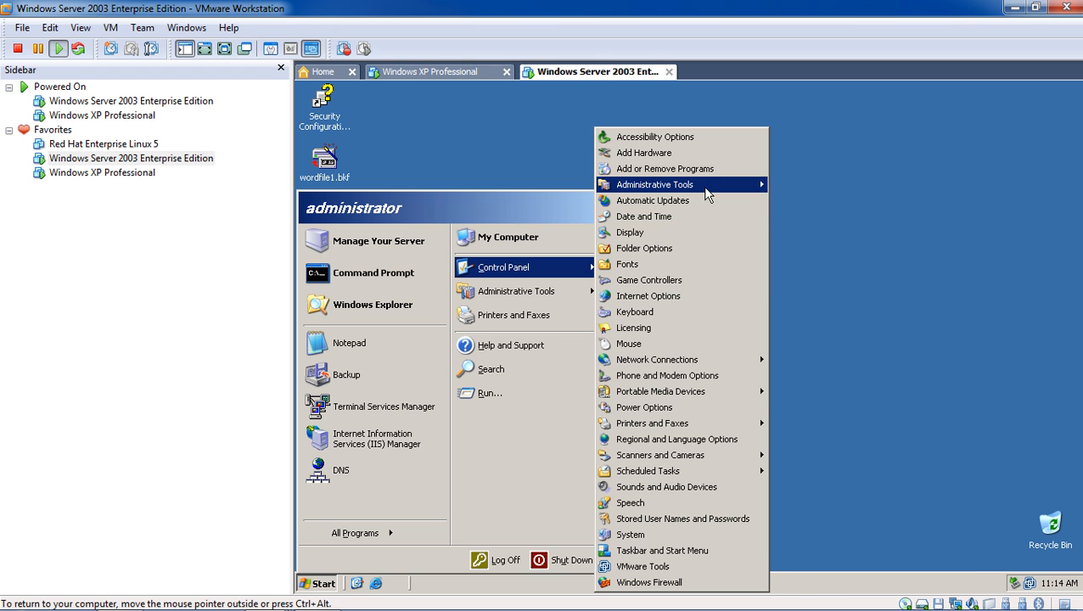
pyautogui.moveTo(713, 191)
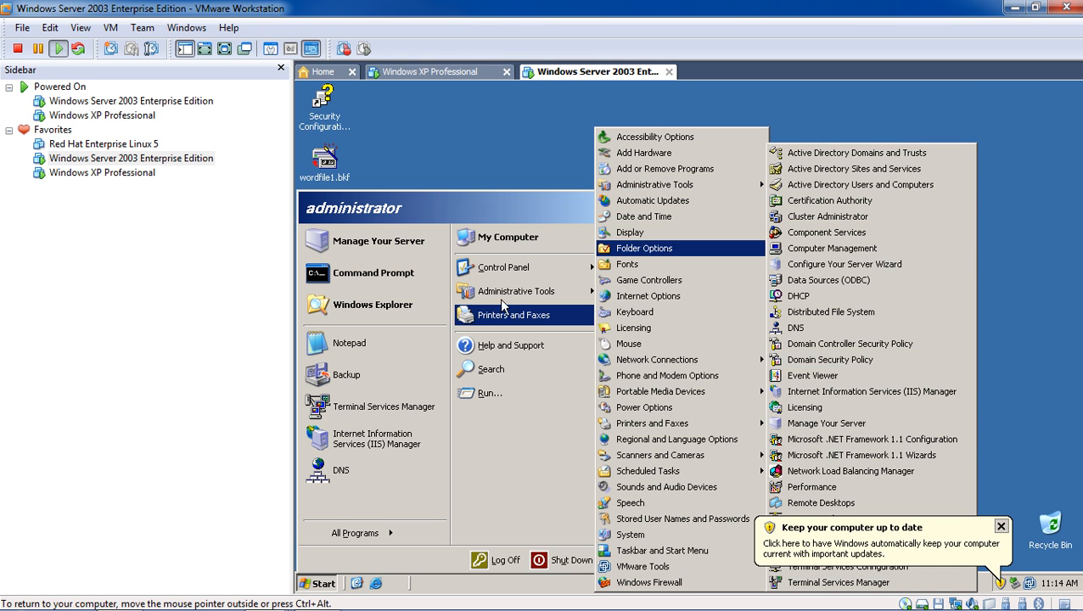
pyautogui.click(669, 174)
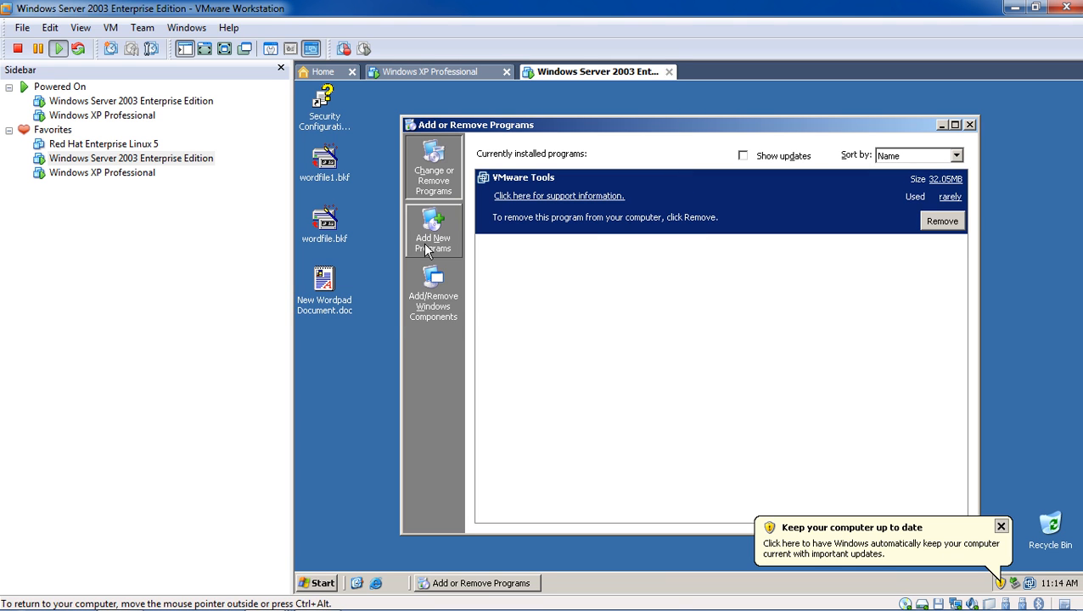
pyautogui.click(433, 280)
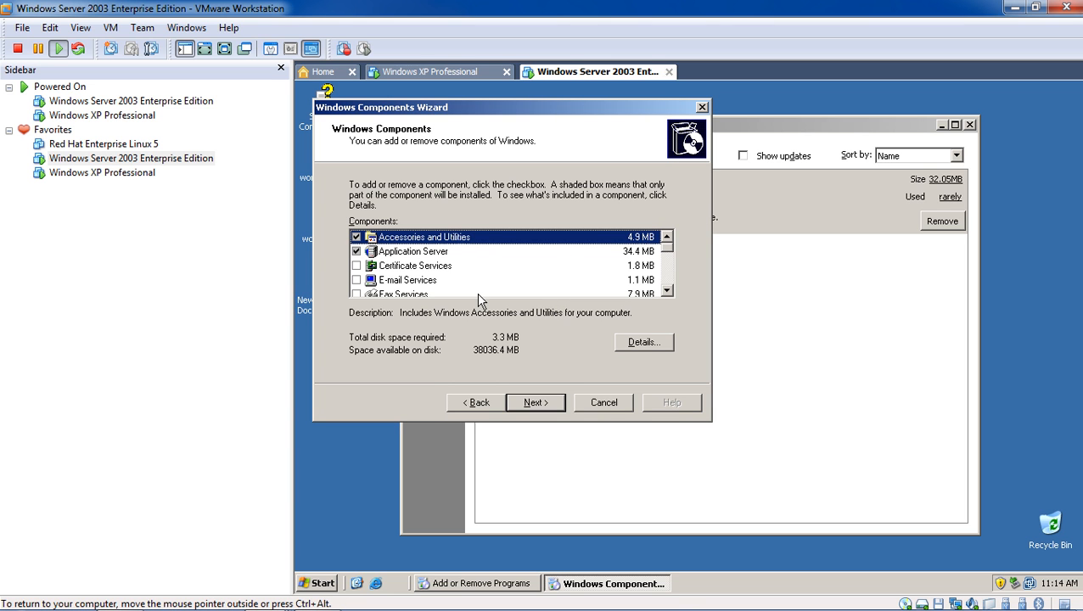
# - Browse the Components list and inspect the Networking Services subcomponents without changing them
pyautogui.scroll(-2, 483, 295)
pyautogui.scroll(-1, 515, 284)
pyautogui.scroll(1, 515, 283)
pyautogui.scroll(-3, 515, 285)
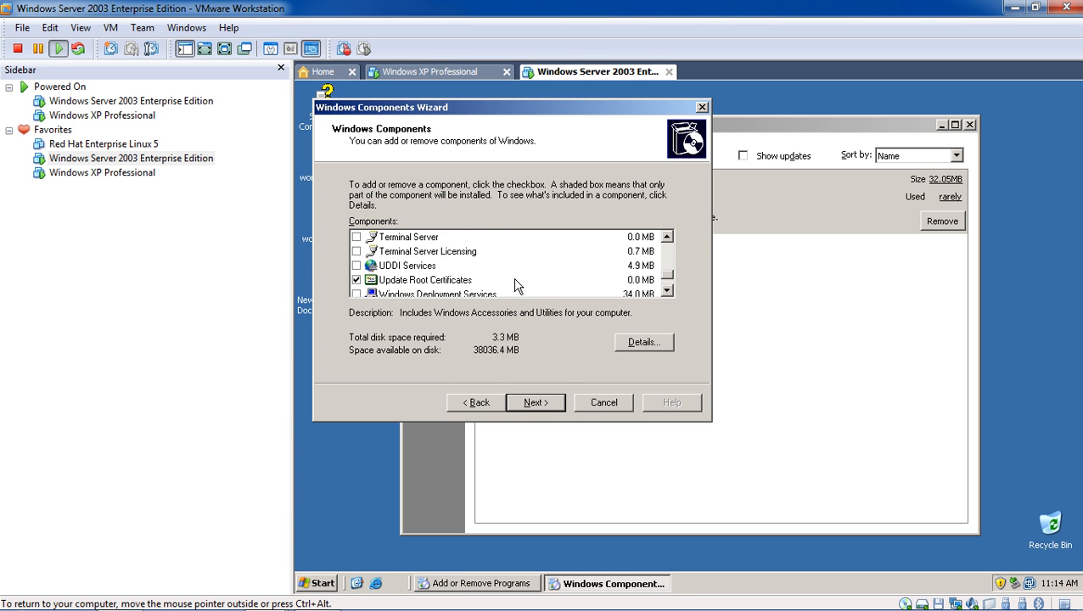
pyautogui.scroll(5, 515, 285)
pyautogui.scroll(-1, 510, 286)
pyautogui.scroll(-1, 495, 293)
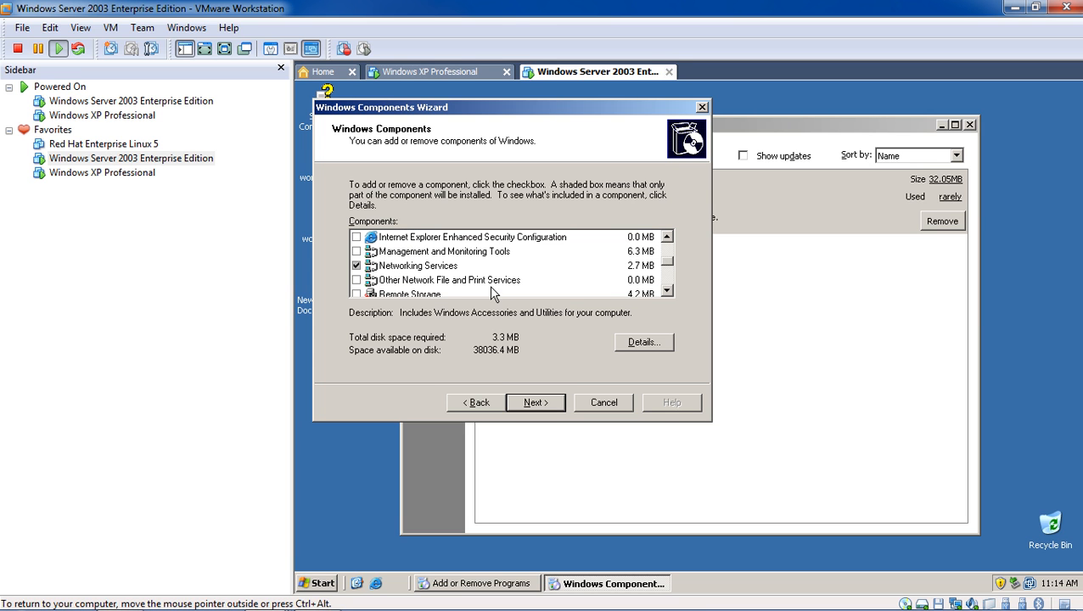
pyautogui.click(428, 265)
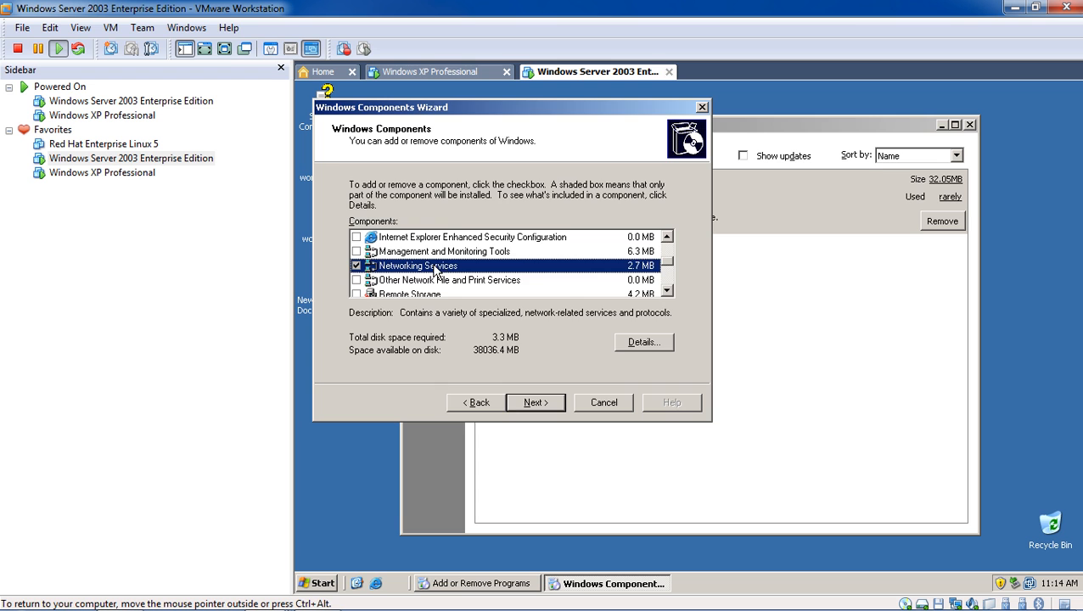
pyautogui.click(624, 344)
pyautogui.scroll(-1, 576, 263)
pyautogui.scroll(1, 574, 263)
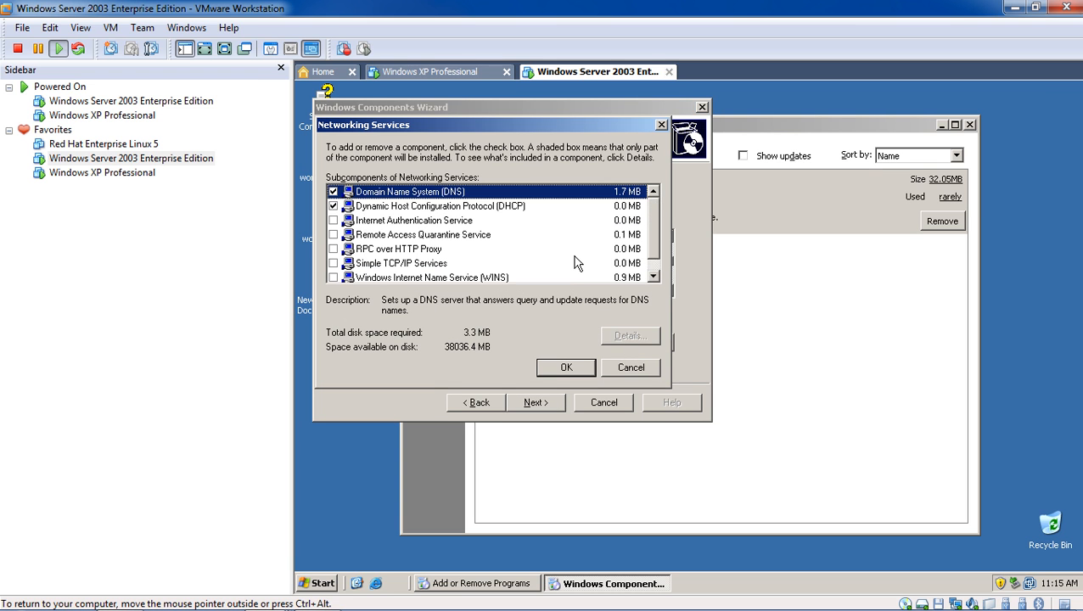
pyautogui.click(661, 125)
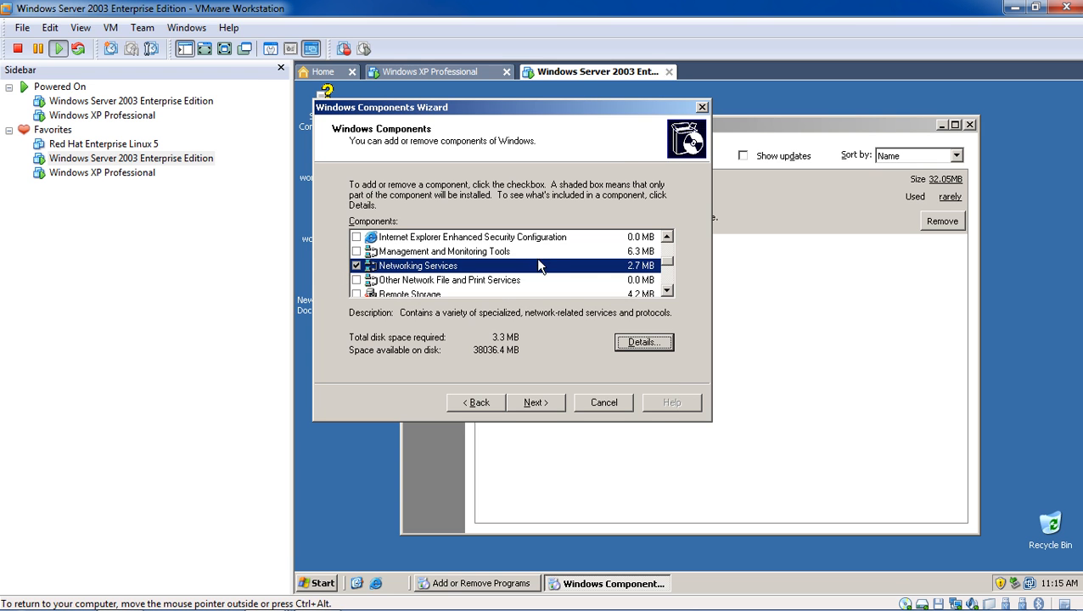
# - Tick Terminal Server and continue to its setup notice
pyautogui.click(667, 291)
pyautogui.click(667, 291)
pyautogui.click(667, 291)
pyautogui.click(667, 291)
pyautogui.click(667, 291)
pyautogui.click(356, 252)
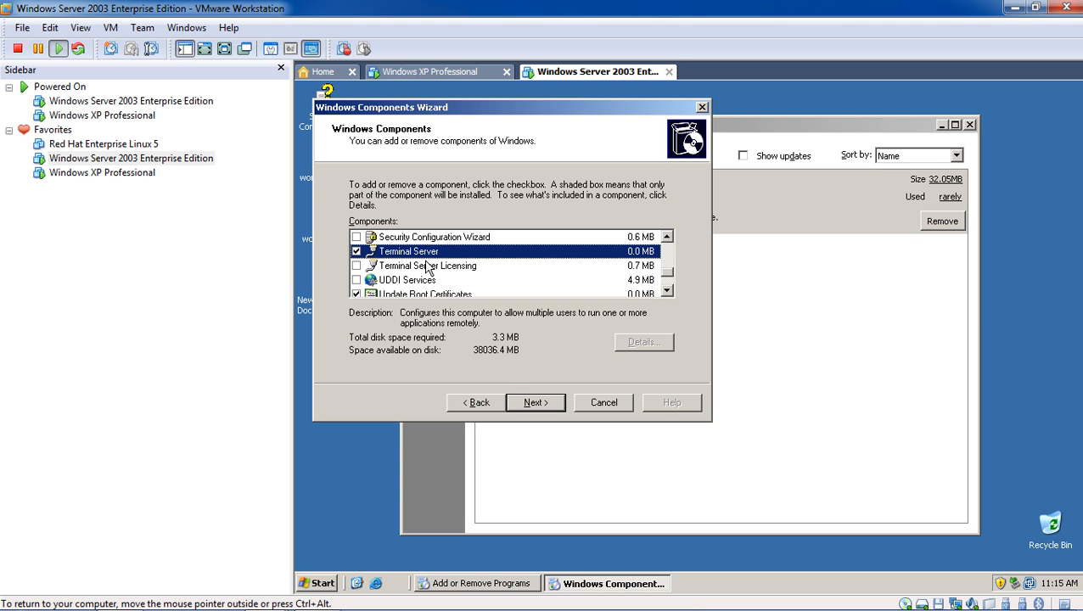
pyautogui.click(532, 407)
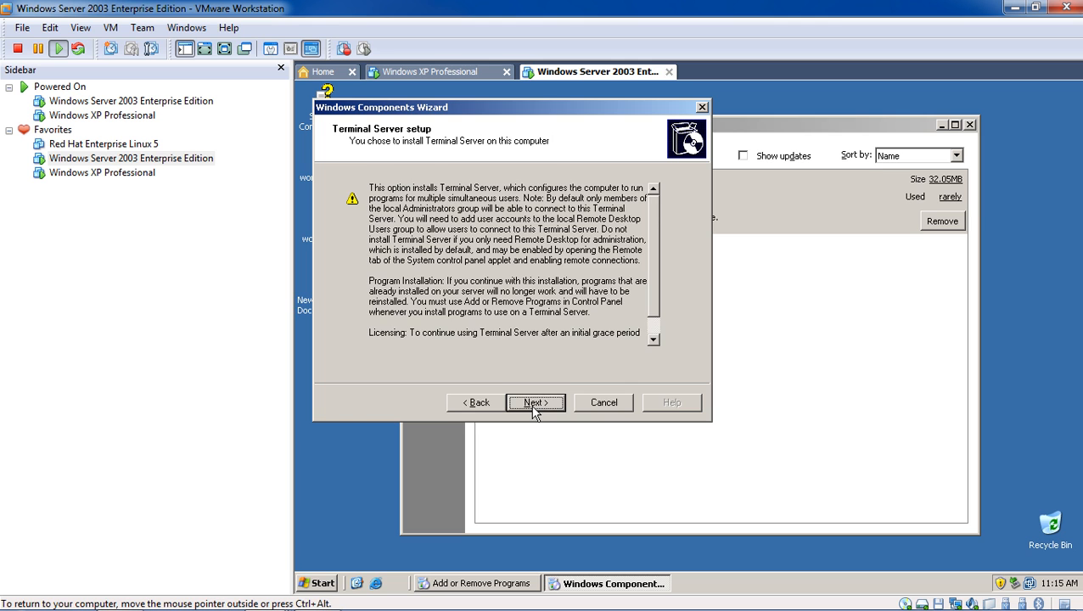
# - Choose Relaxed Security permissions and 'I will specify a license server within 120 days'
pyautogui.click(535, 406)
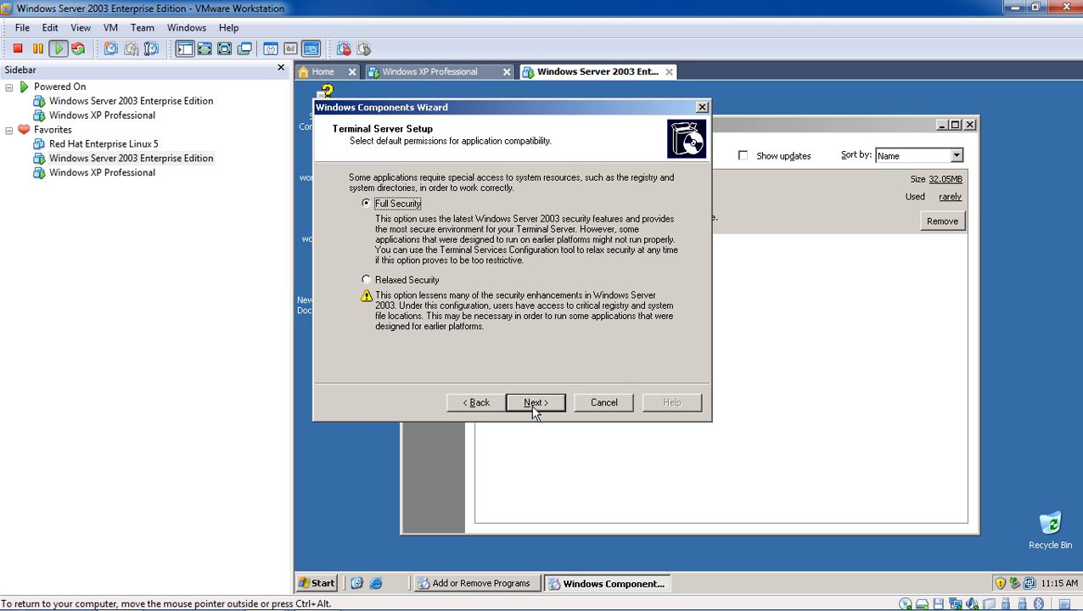
pyautogui.click(431, 287)
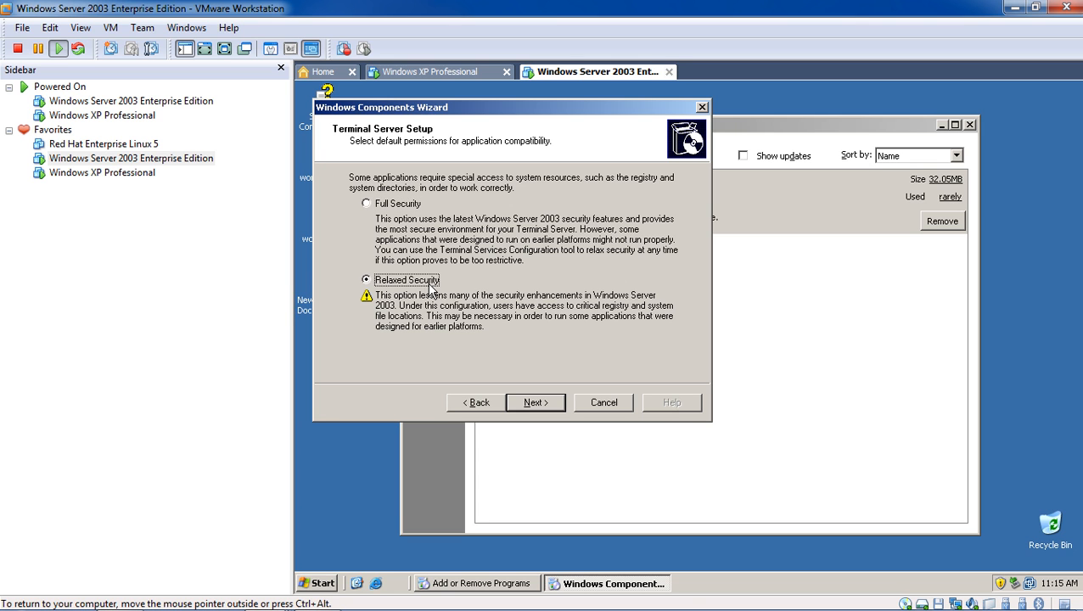
pyautogui.click(556, 409)
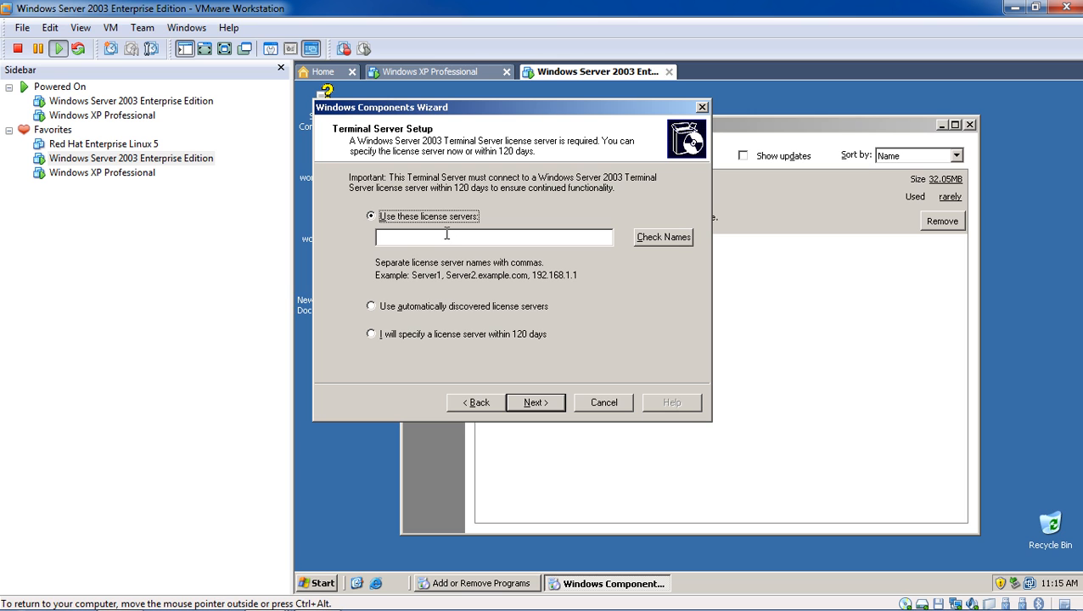
pyautogui.click(449, 337)
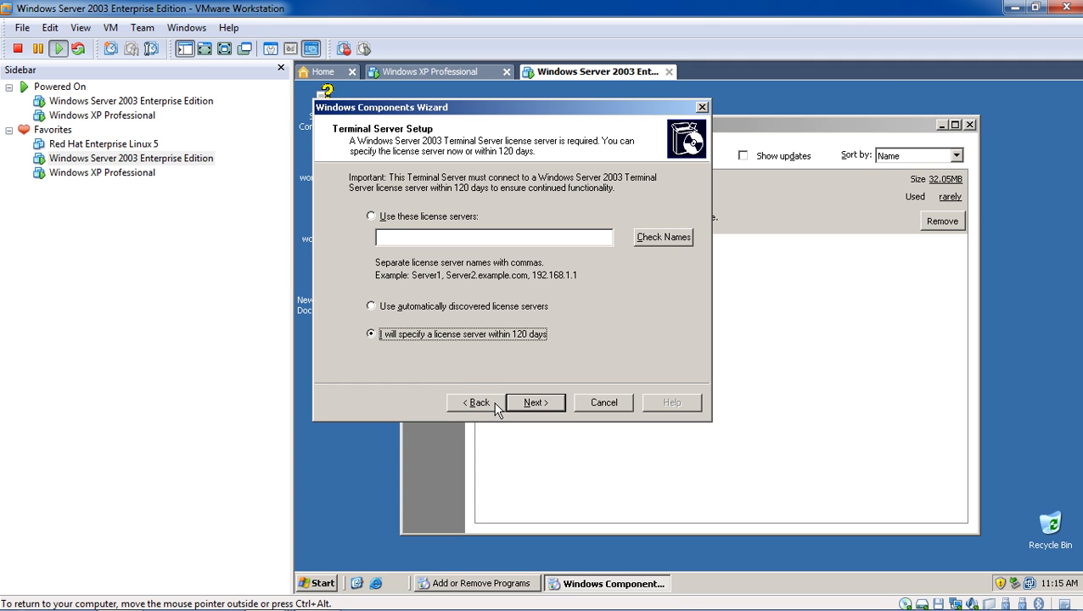
pyautogui.click(524, 404)
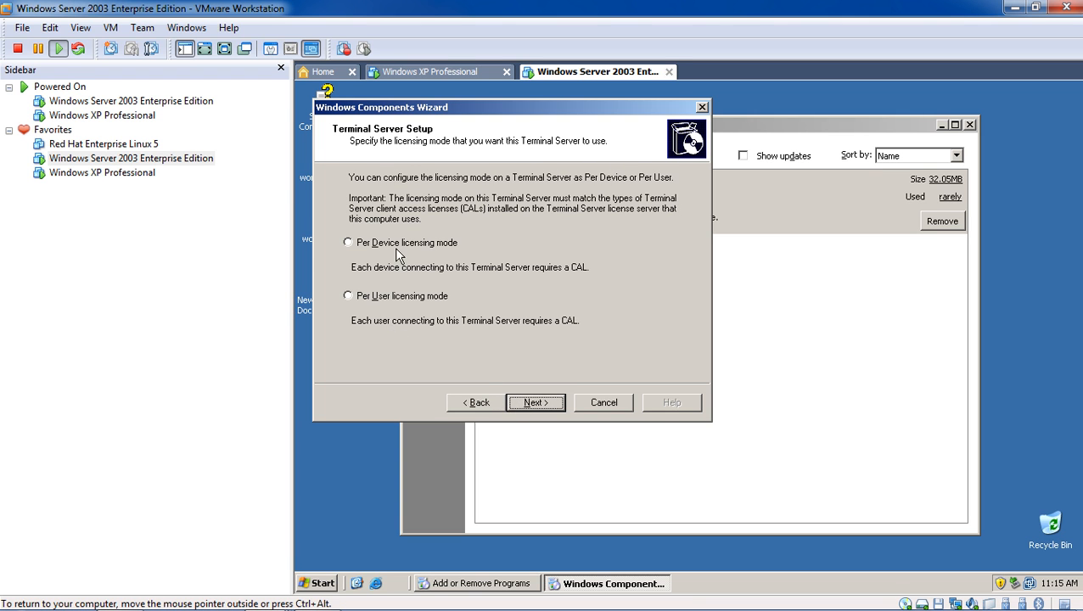
# - Acknowledge the missing licensing mode warning and keep the license server choice deferred
pyautogui.click(541, 406)
pyautogui.click(710, 368)
pyautogui.click(472, 404)
pyautogui.click(467, 335)
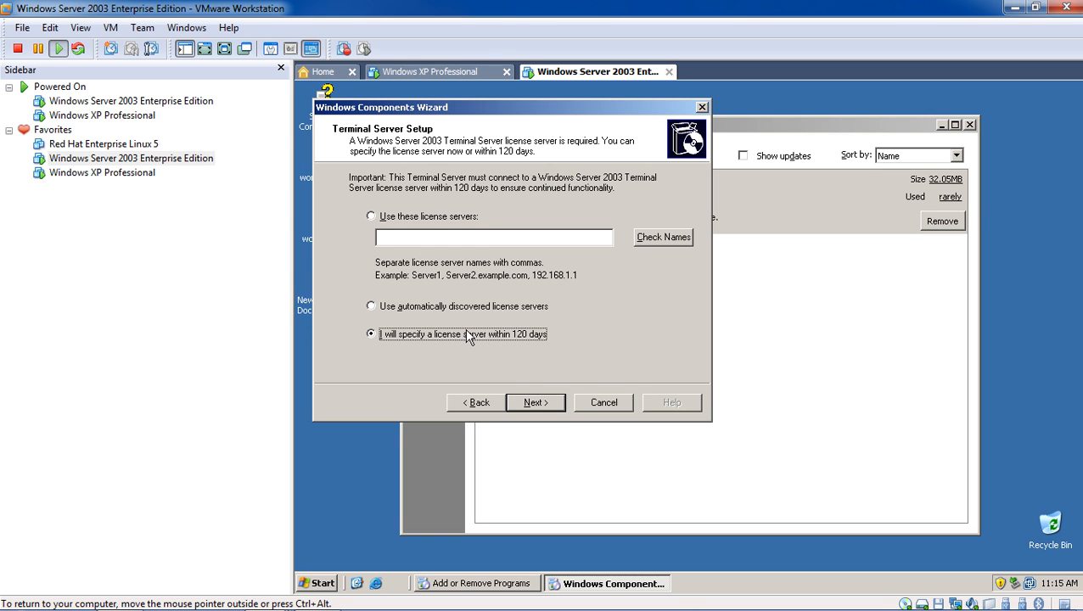
pyautogui.click(524, 402)
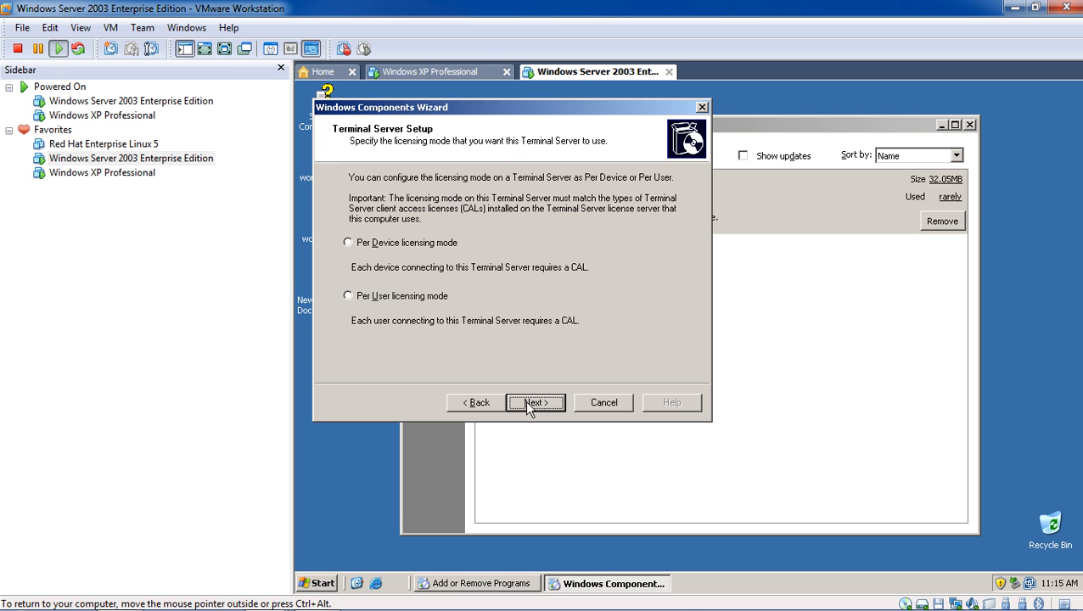
pyautogui.click(478, 405)
pyautogui.click(452, 334)
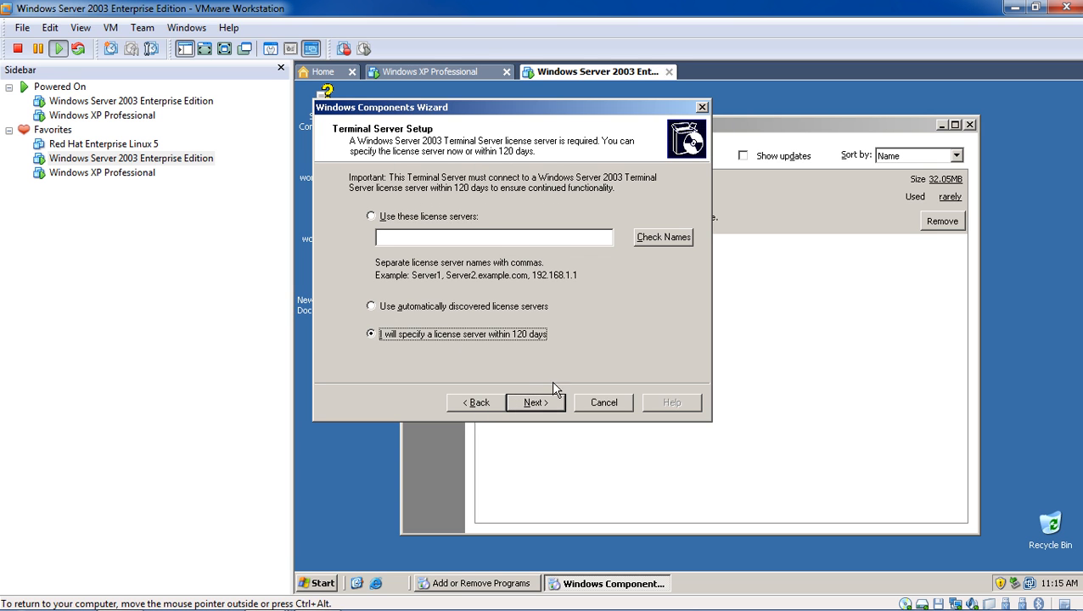
pyautogui.click(542, 405)
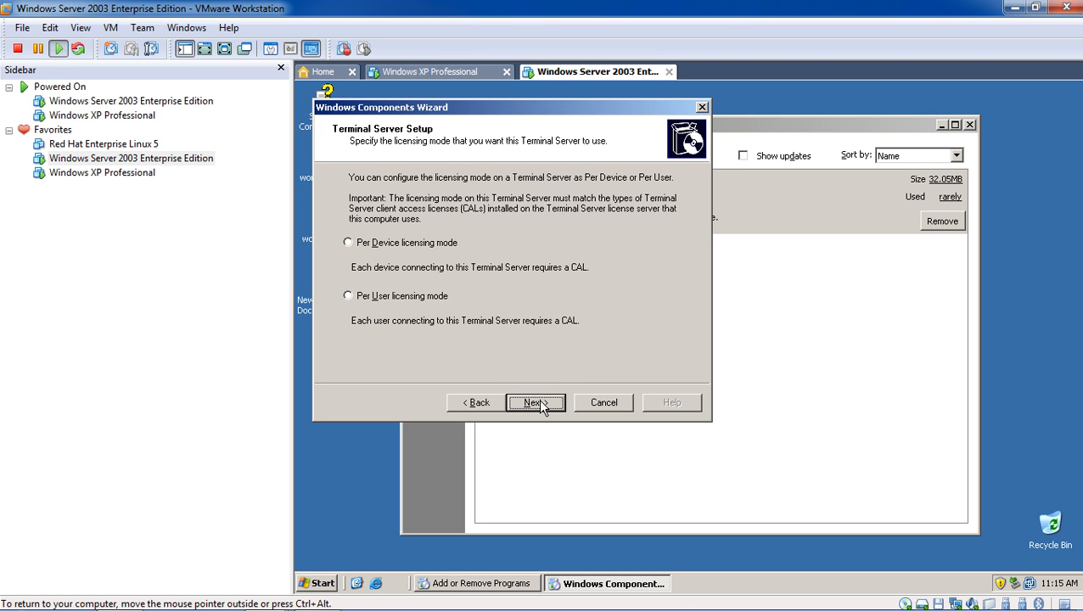
# - Choose Per Device licensing mode and start installing Terminal Server
pyautogui.click(420, 299)
pyautogui.click(434, 248)
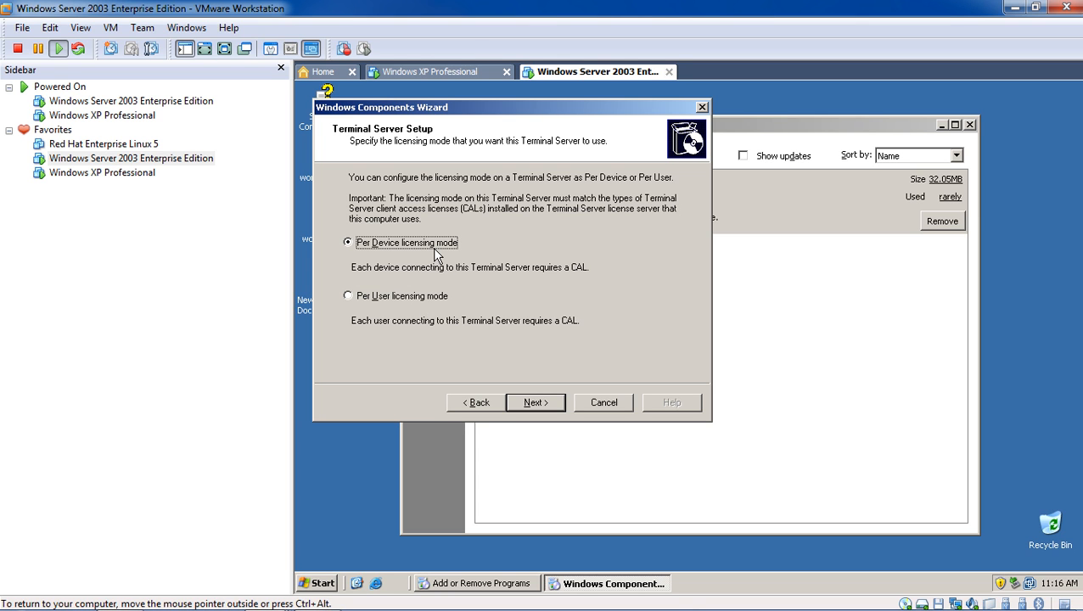
pyautogui.click(430, 301)
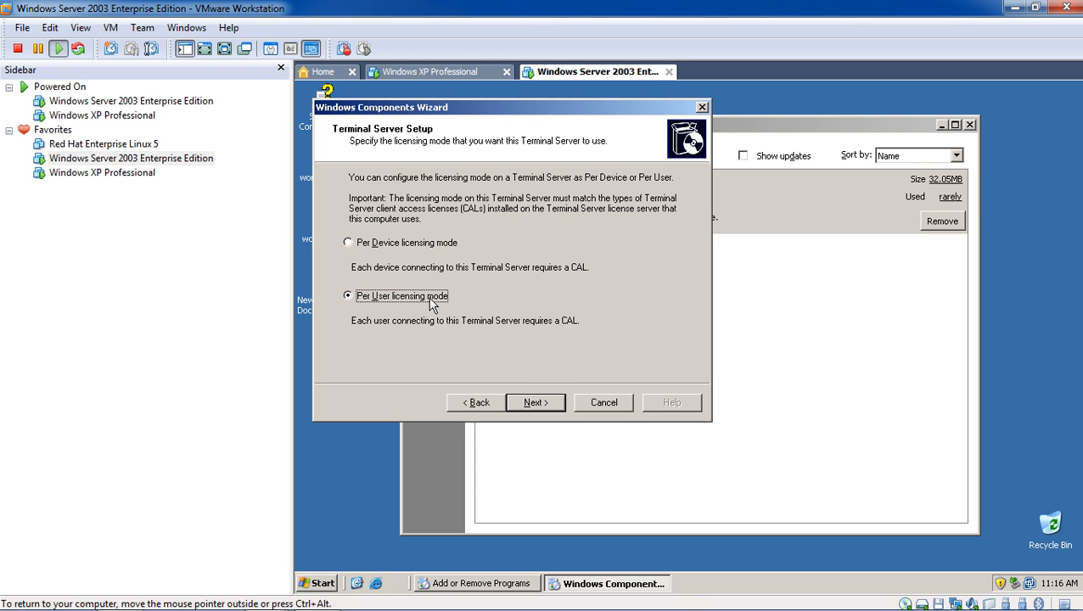
pyautogui.click(431, 246)
pyautogui.click(535, 402)
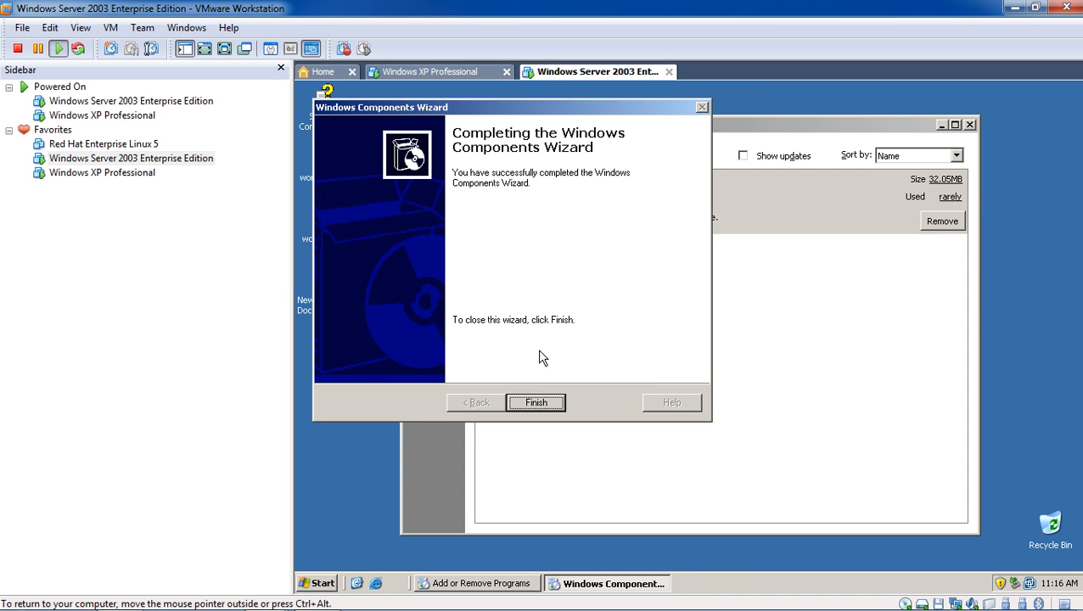
# - Finish the components wizard, decline restarting now, and close Add or Remove Programs
pyautogui.click(536, 403)
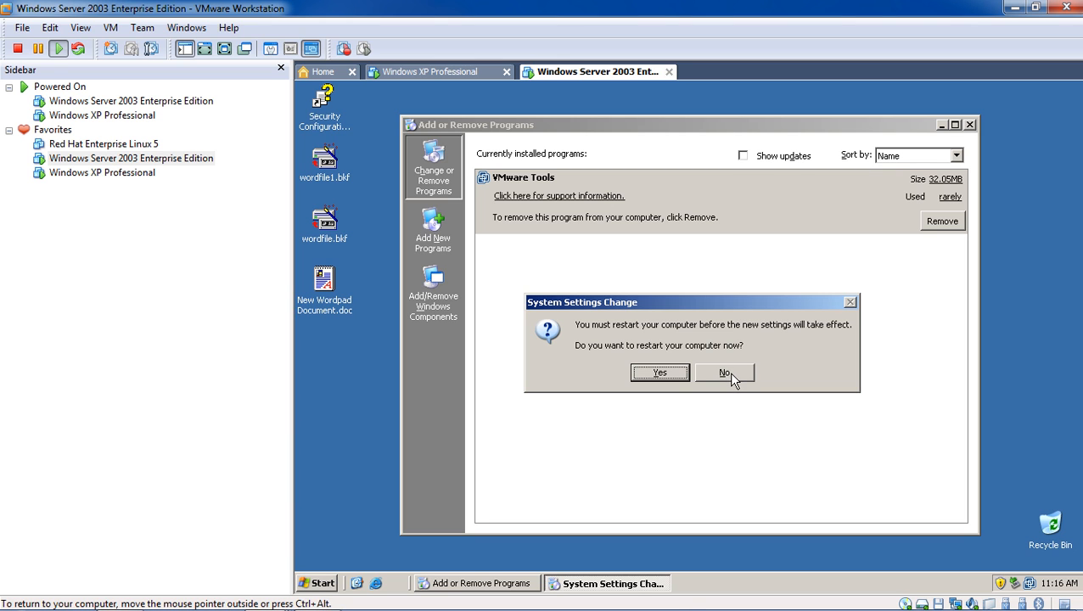
pyautogui.moveTo(732, 375); pyautogui.dragTo(648, 393)
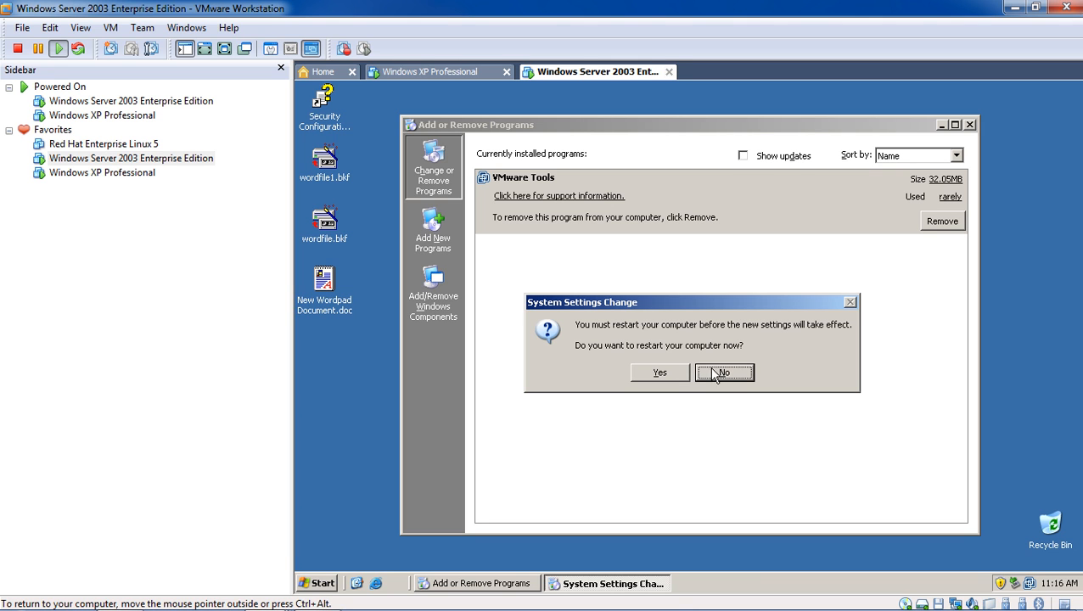
pyautogui.click(740, 373)
pyautogui.click(970, 124)
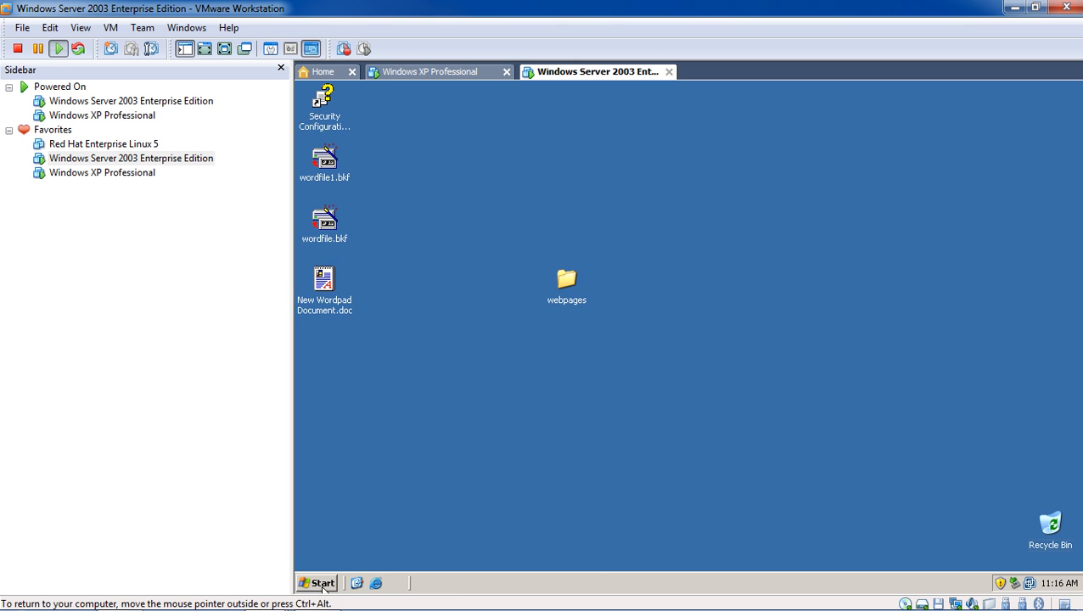
# - Launch Terminal Services Manager, dismiss its console-session notice, and select the SYSTEM1 session
pyautogui.click(320, 583)
pyautogui.moveTo(380, 540)
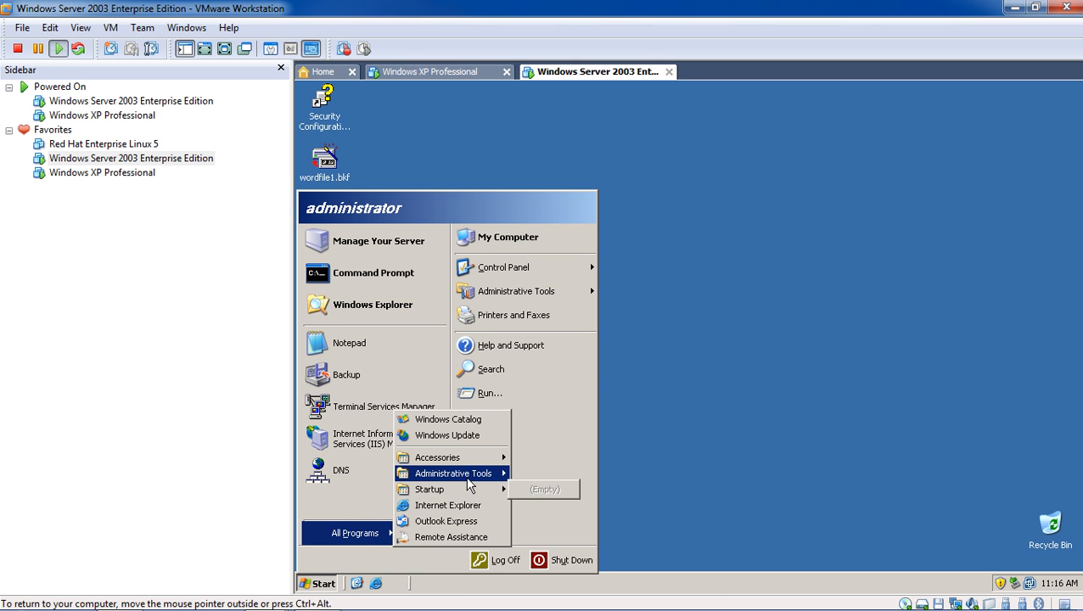
pyautogui.moveTo(472, 484)
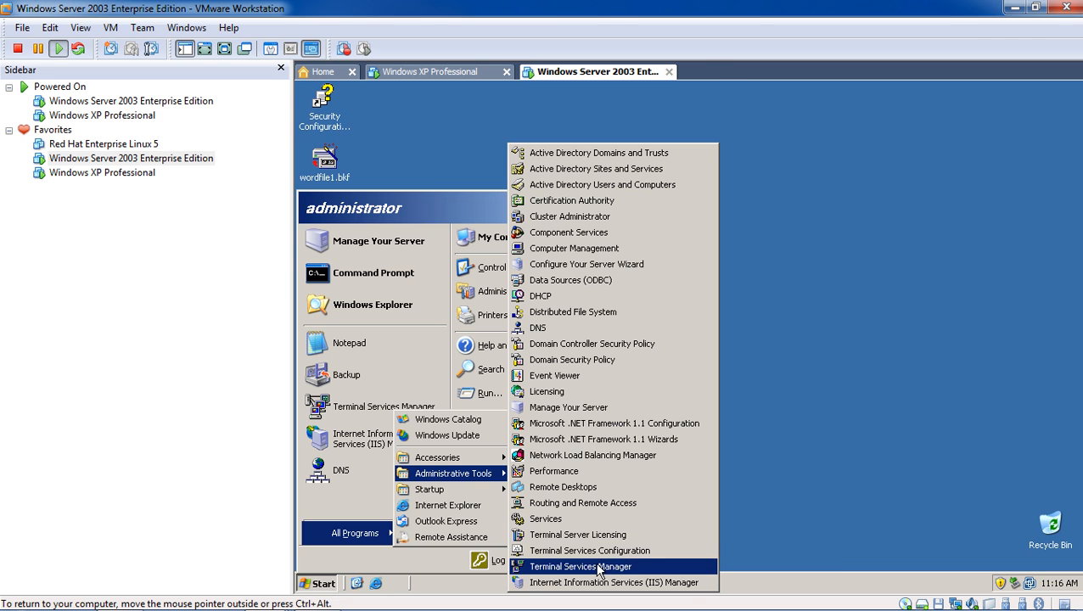
pyautogui.click(600, 567)
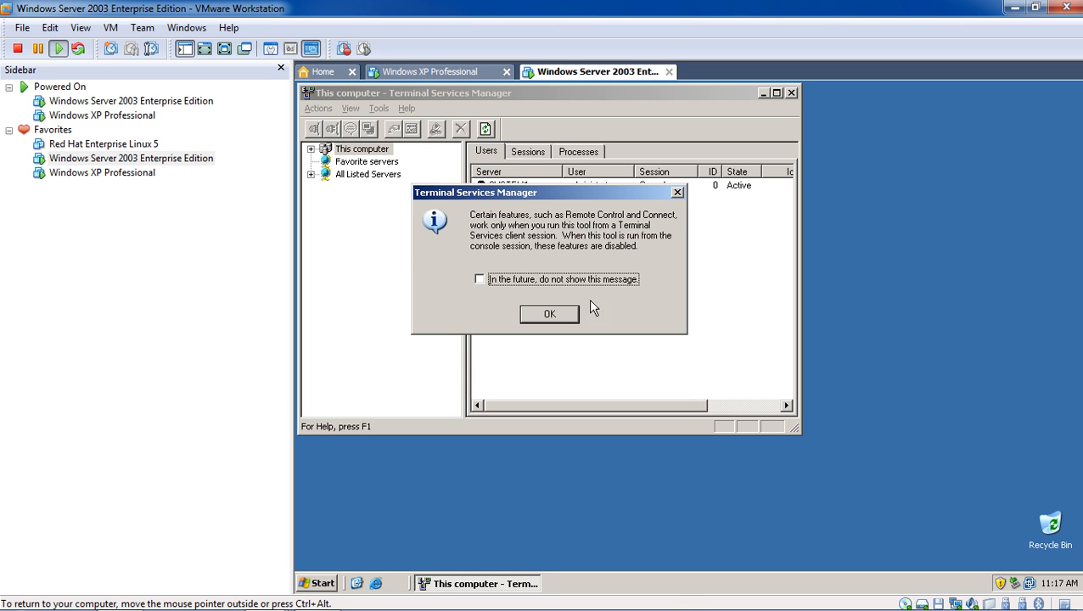
pyautogui.click(552, 315)
pyautogui.click(507, 192)
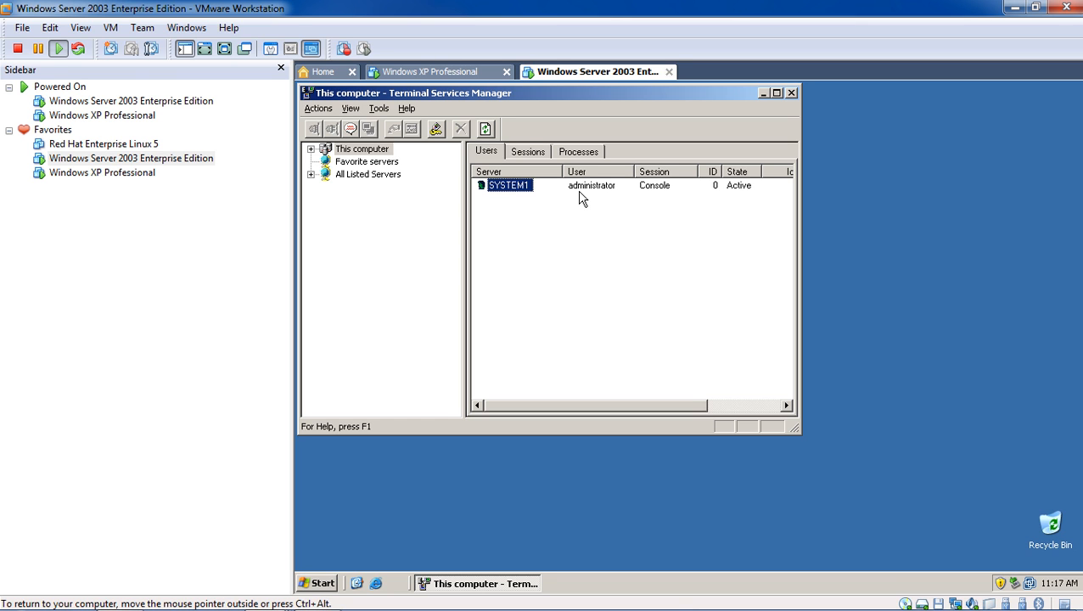
# - Inspect the Sessions and Processes tabs, then bring up actions for the administrator Console session
pyautogui.click(524, 154)
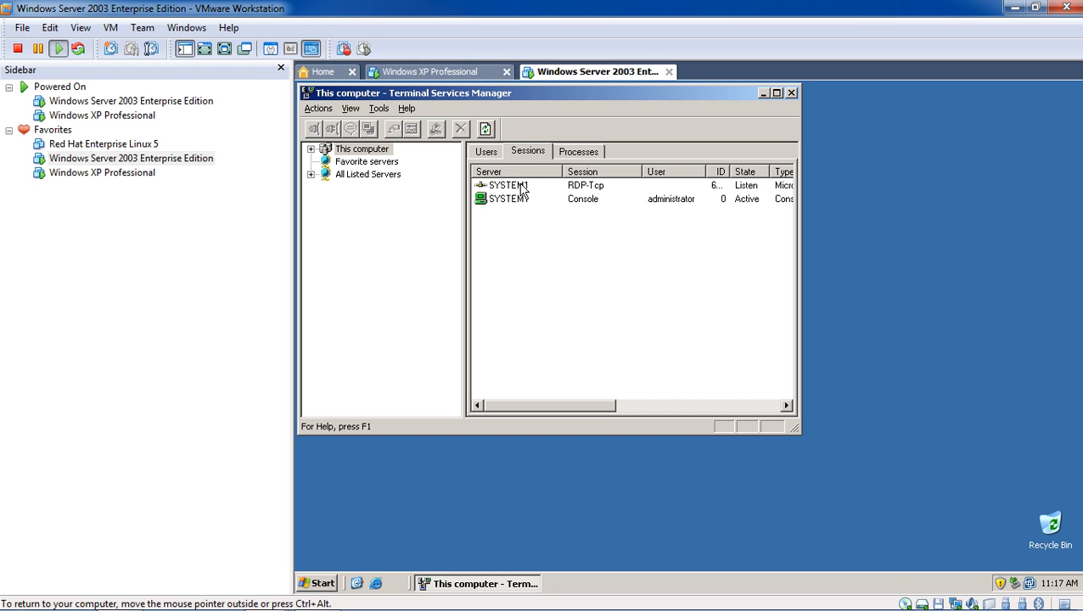
pyautogui.click(571, 152)
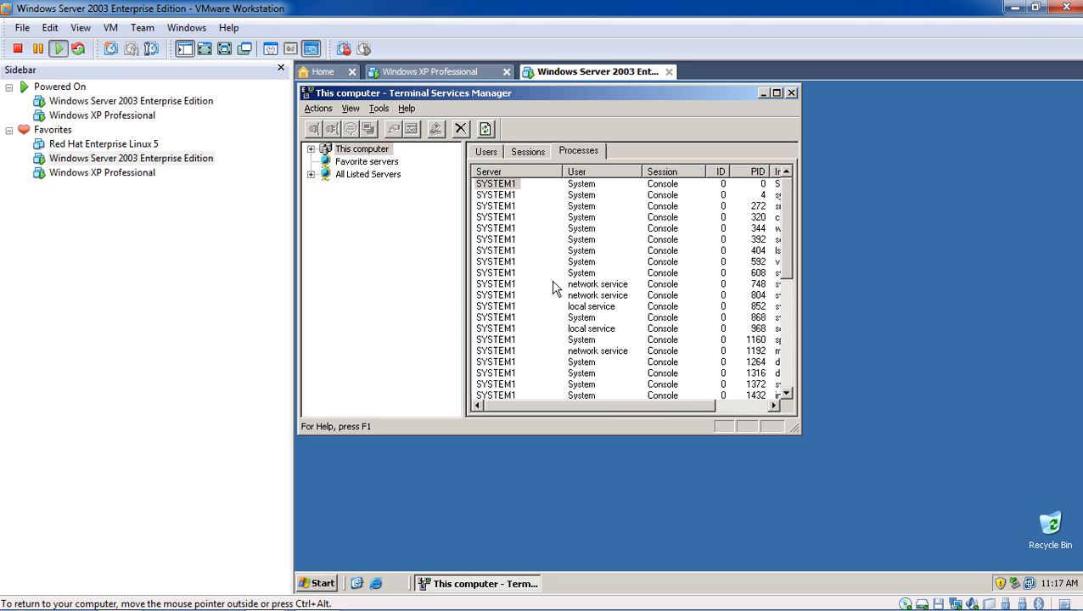
pyautogui.rightClick(500, 218)
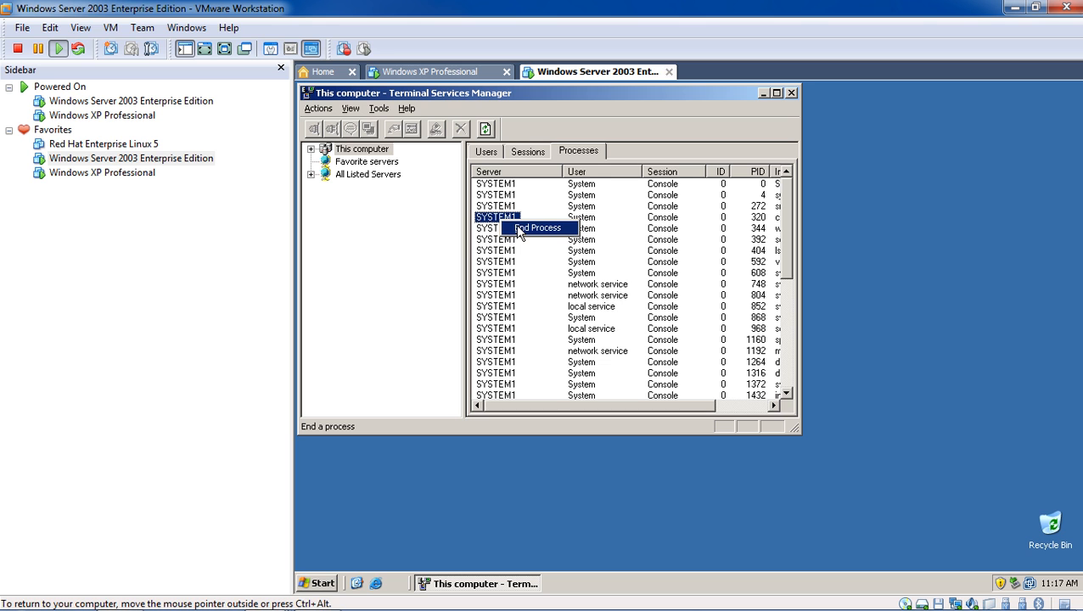
pyautogui.click(543, 154)
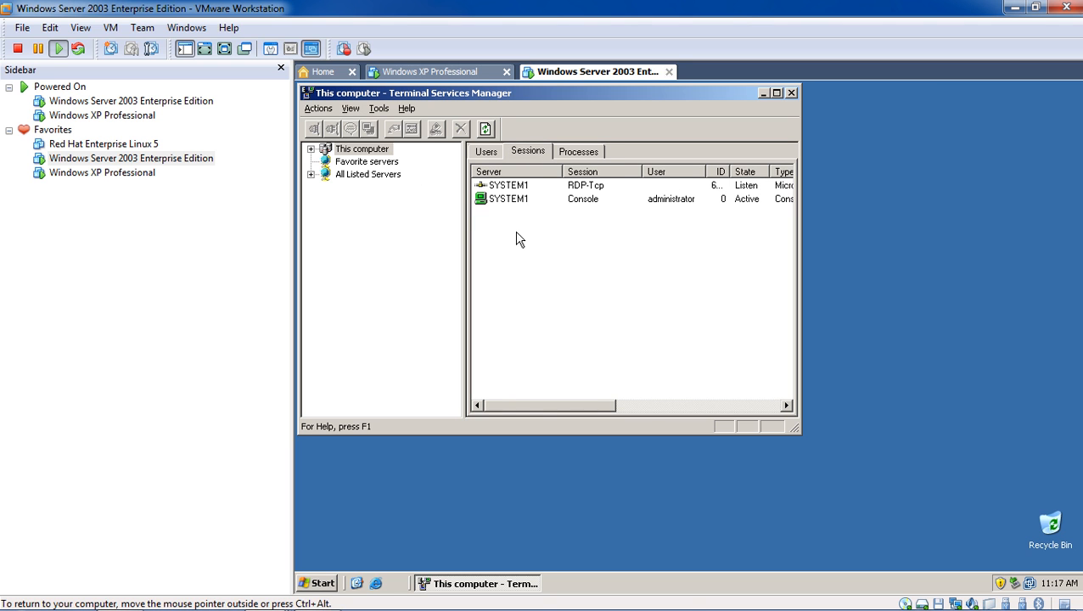
pyautogui.moveTo(525, 405); pyautogui.dragTo(445, 408)
pyautogui.click(504, 202)
pyautogui.rightClick(512, 197)
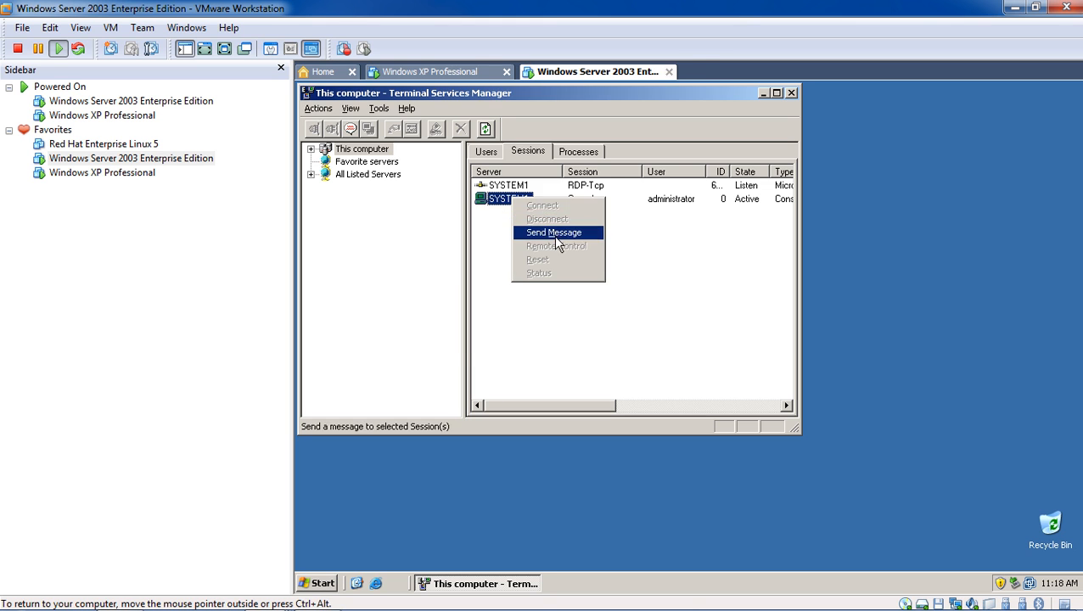
# - Send the console session 'iM DOING TO LOG OFF IN 5 MINUTES SO SAVE YOUR WORK' and dismiss the popup
pyautogui.click(552, 231)
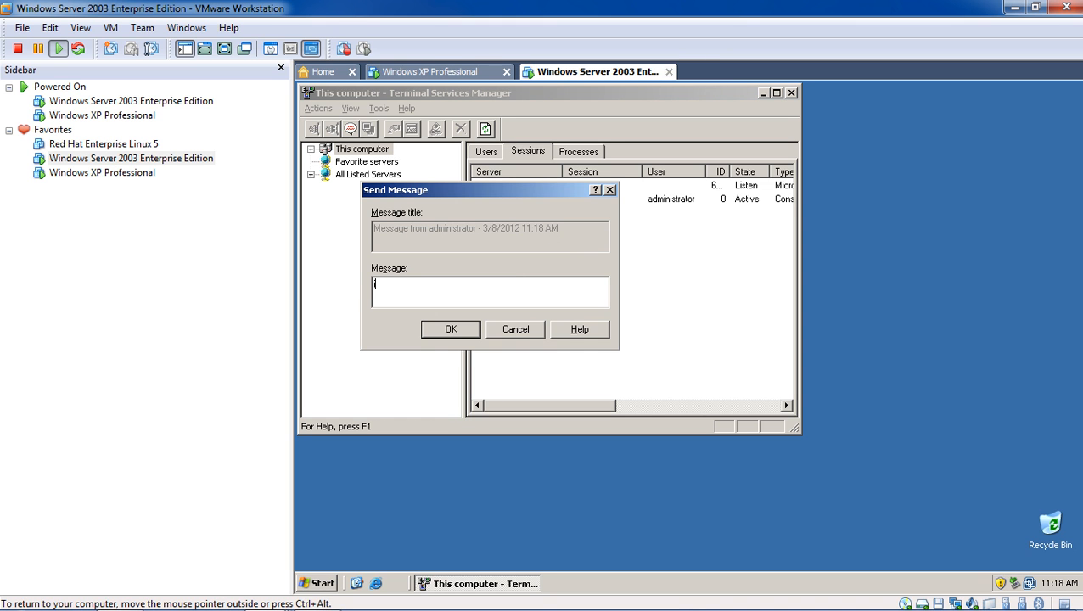
pyautogui.write('i')
pyautogui.press('capslock')
pyautogui.write('M DOI')
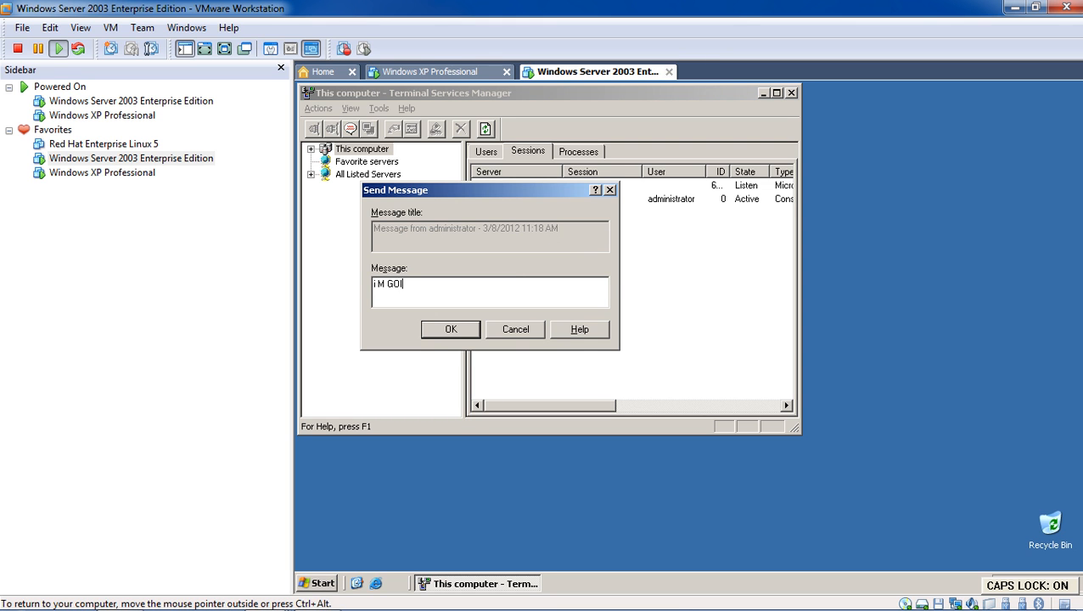
pyautogui.write('NG TO LO')
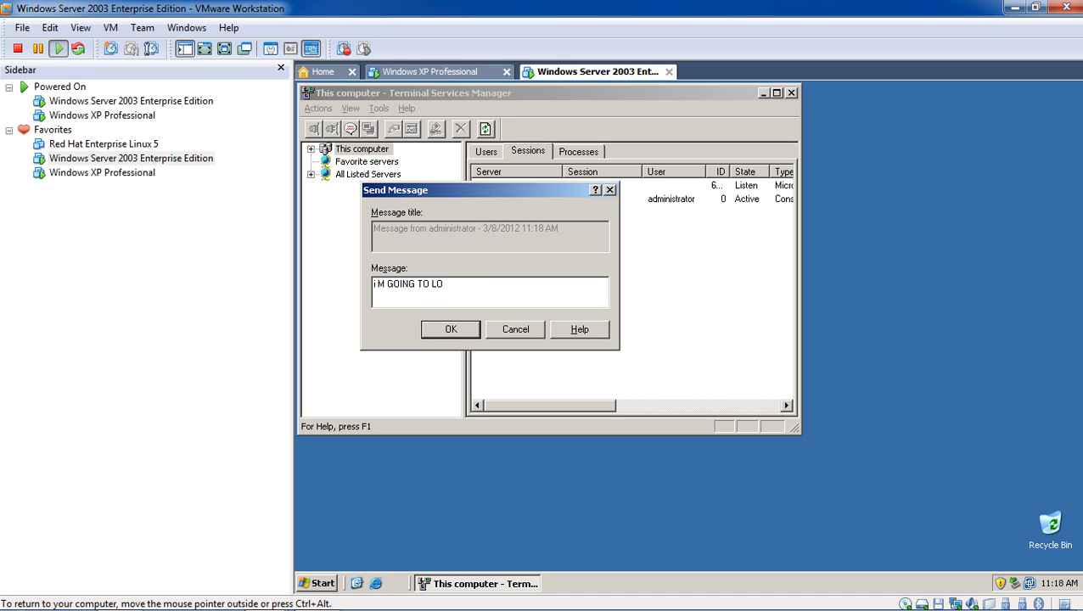
pyautogui.write('G OFF IN 5 MINUTES SO ')
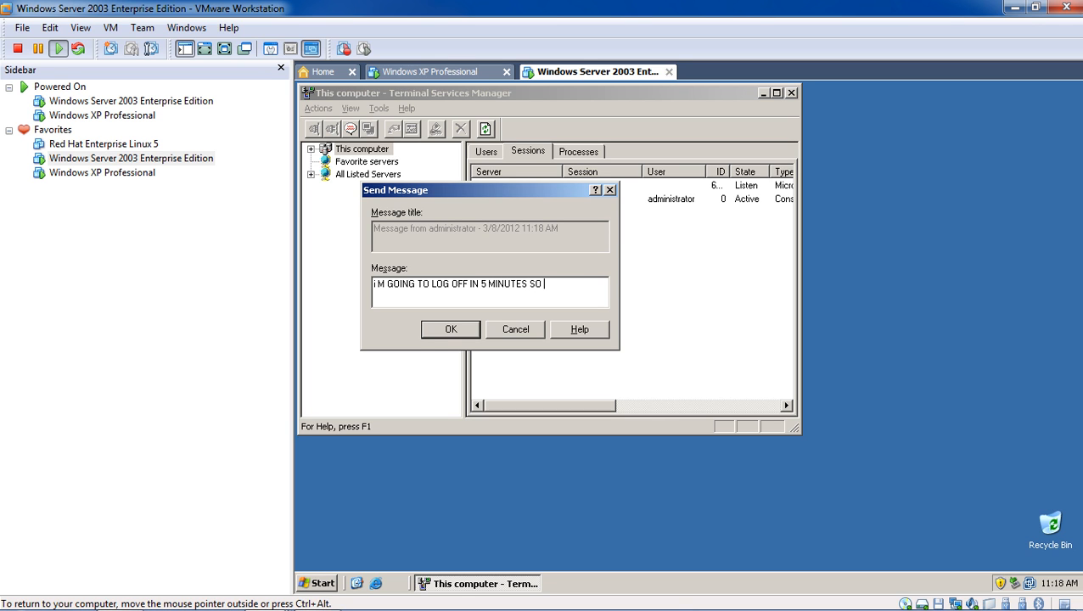
pyautogui.write('SAVE YOUR WORK')
pyautogui.click(453, 329)
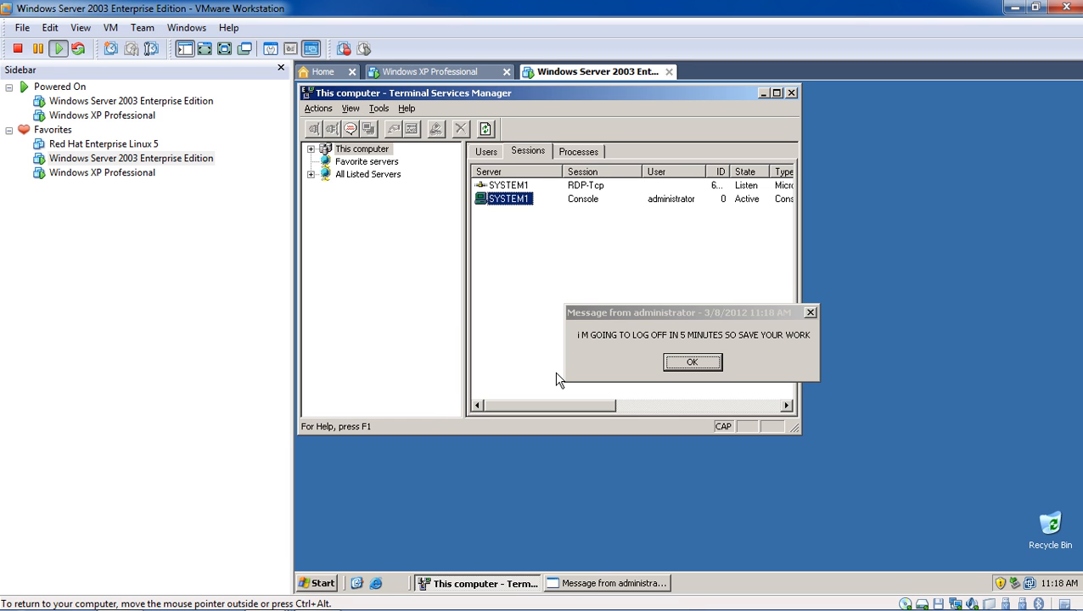
pyautogui.click(692, 362)
pyautogui.click(382, 110)
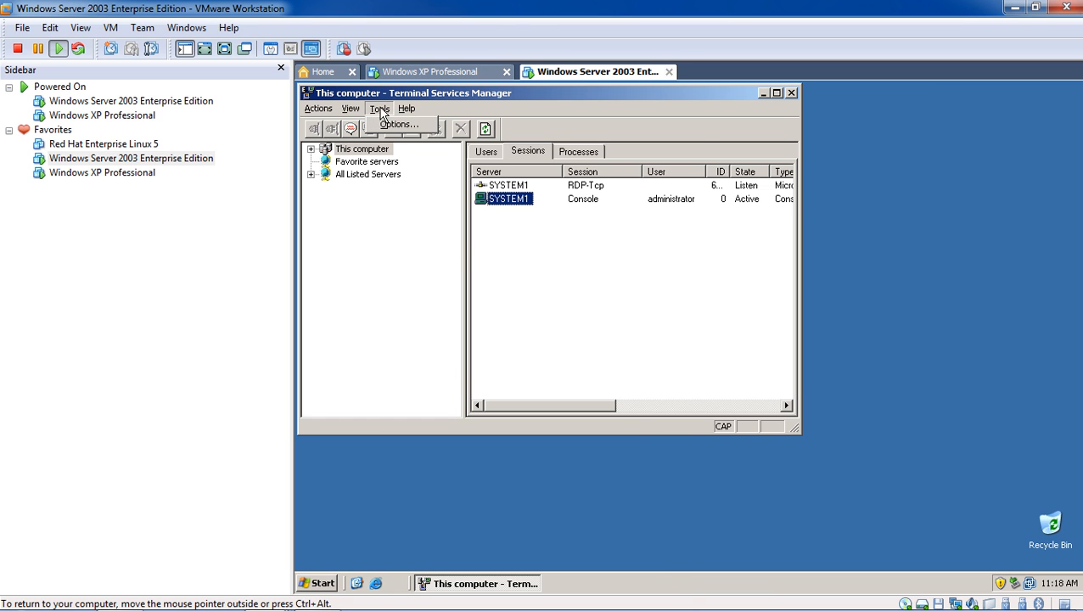
pyautogui.click(390, 126)
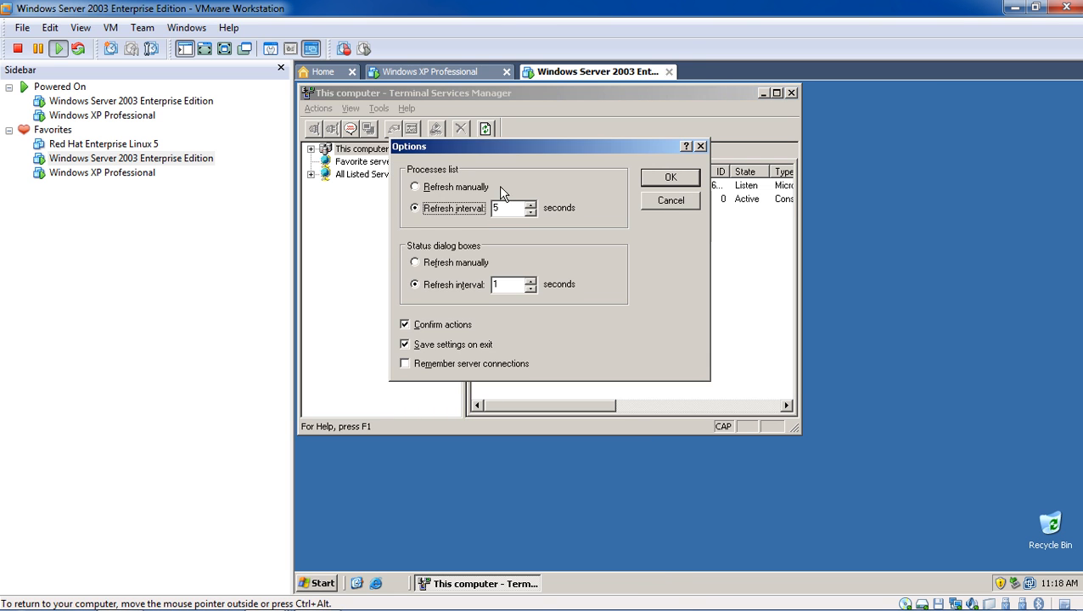
pyautogui.click(699, 148)
pyautogui.click(319, 109)
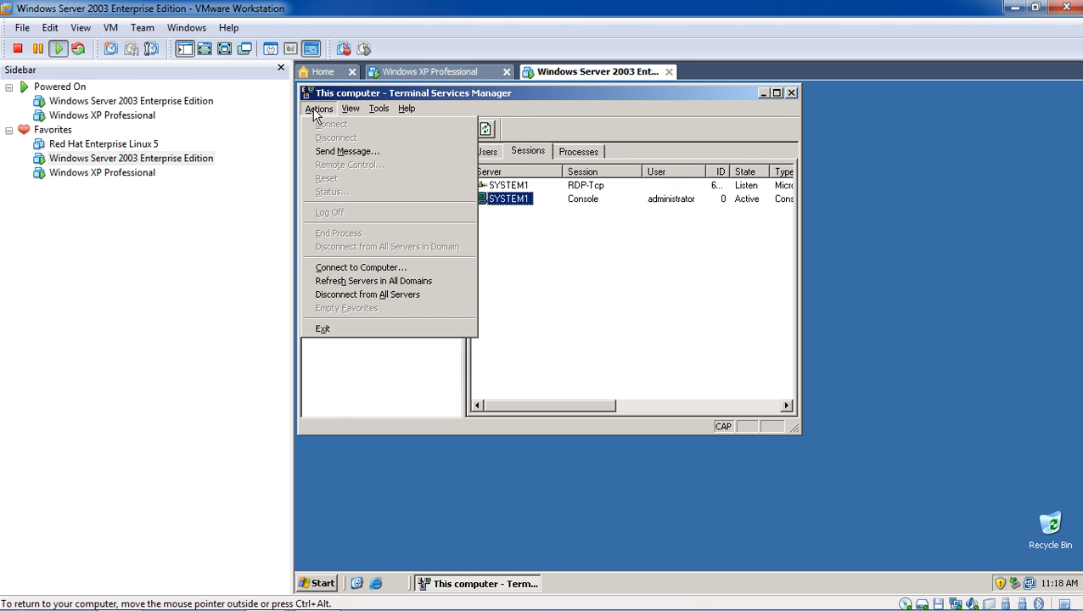
pyautogui.click(399, 268)
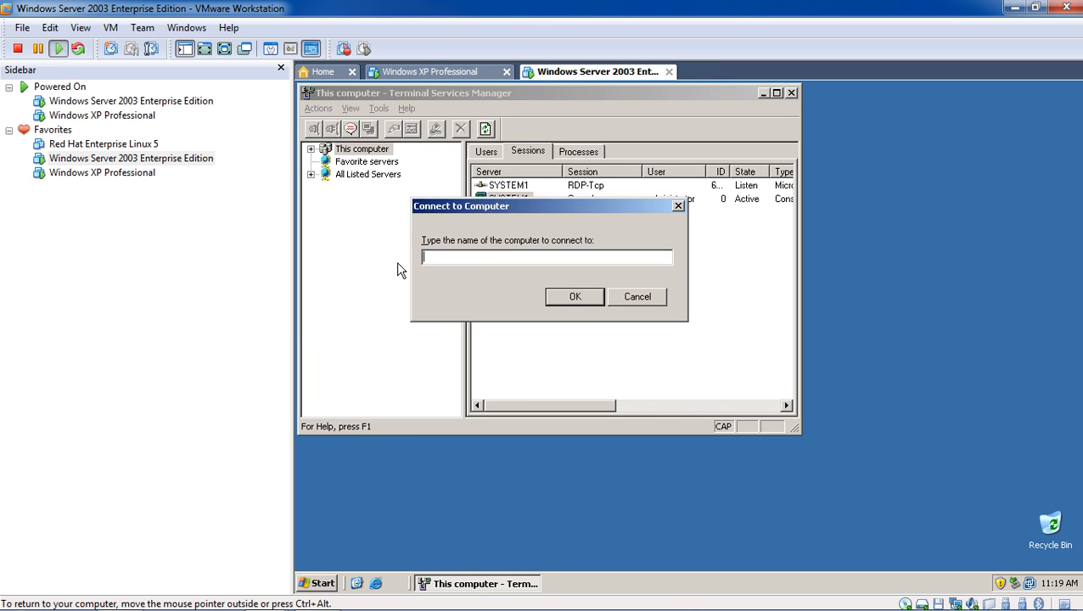
pyautogui.write('SYSTEM')
pyautogui.press('BackSpace')
pyautogui.press('BackSpace')
pyautogui.press('BackSpace')
pyautogui.press('BackSpace')
pyautogui.press('BackSpace')
pyautogui.press('BackSpace')
pyautogui.press('capslock')
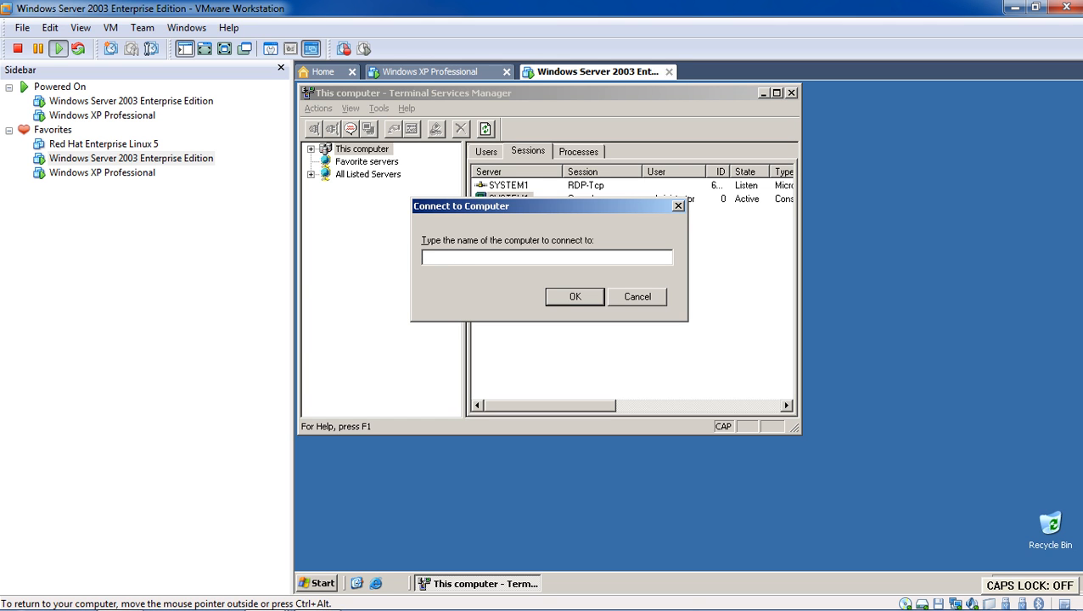
pyautogui.write('system10')
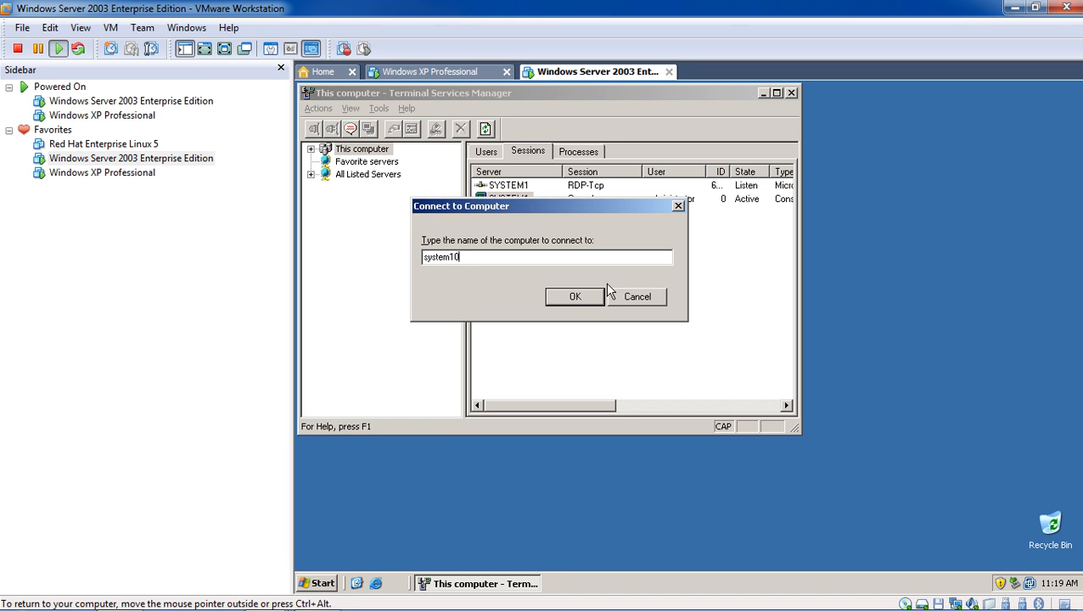
pyautogui.click(575, 297)
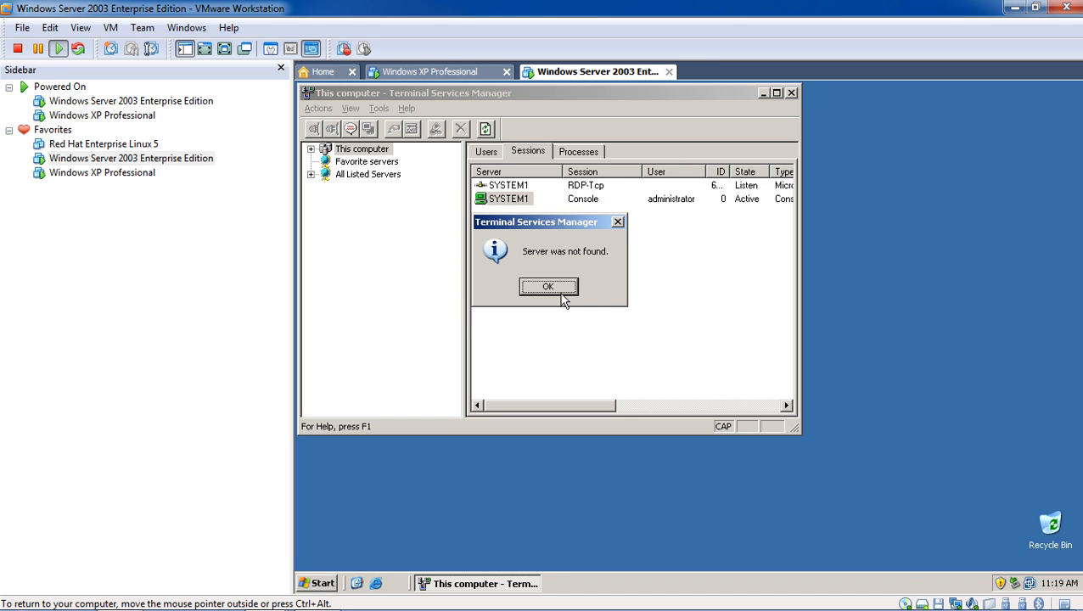
pyautogui.click(563, 293)
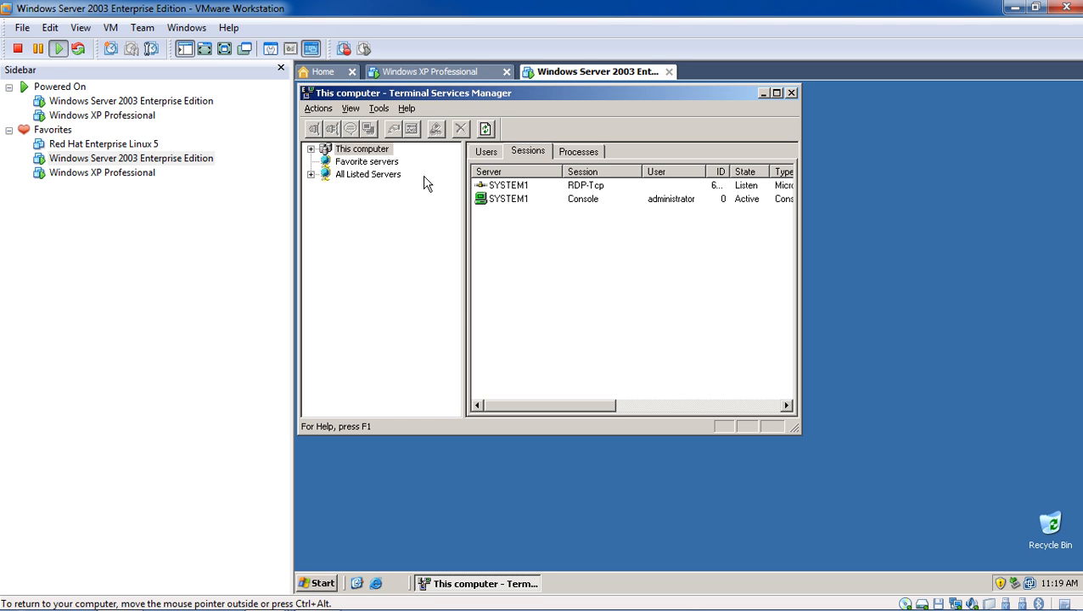
# - Expand All Listed Servers and show the users on server MANUU
pyautogui.click(368, 176)
pyautogui.click(312, 175)
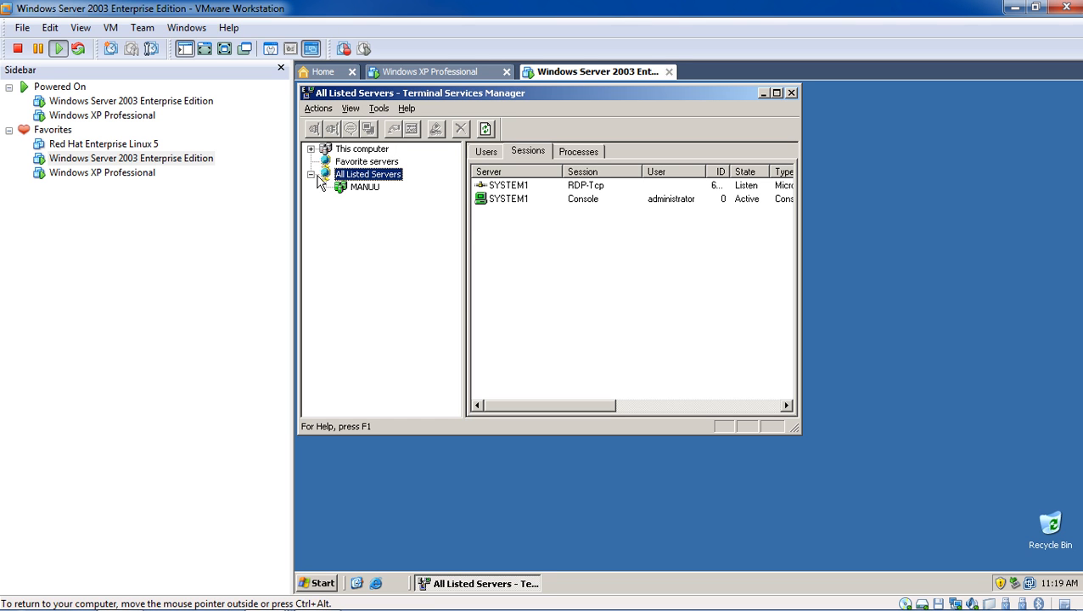
pyautogui.click(348, 187)
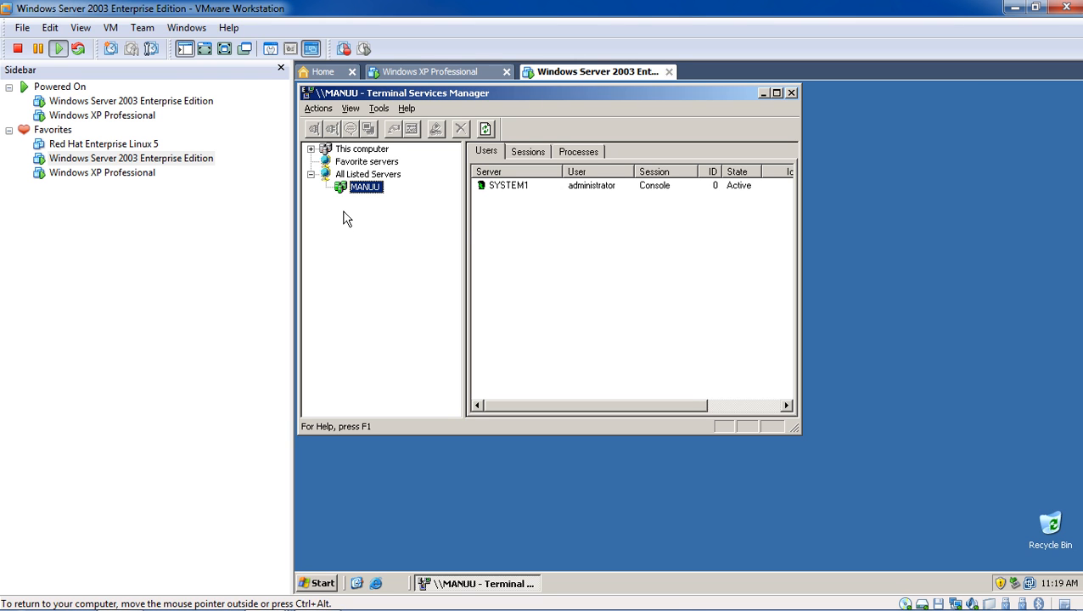
# - Bring up and dismiss the administrator user's actions, then open the View menu
pyautogui.click(508, 183)
pyautogui.rightClick(509, 189)
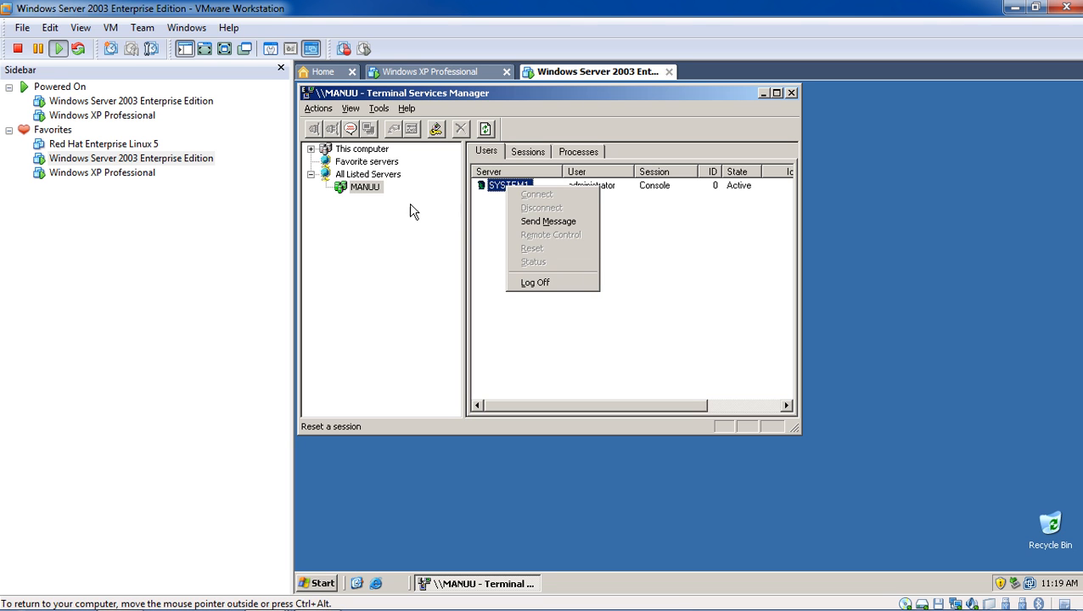
pyautogui.click(431, 221)
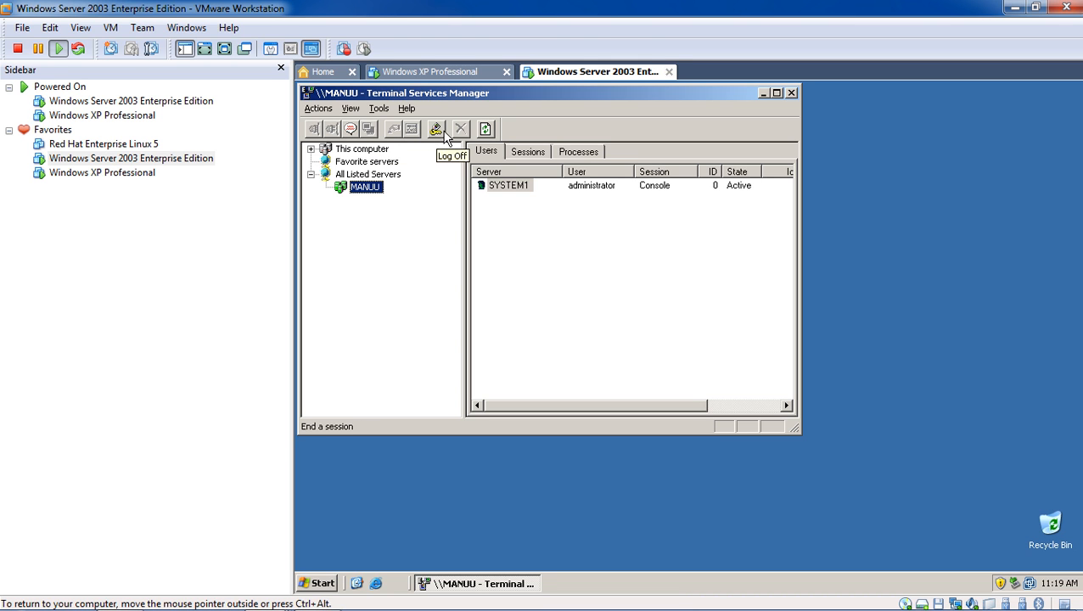
pyautogui.click(350, 109)
pyautogui.moveTo(374, 112)
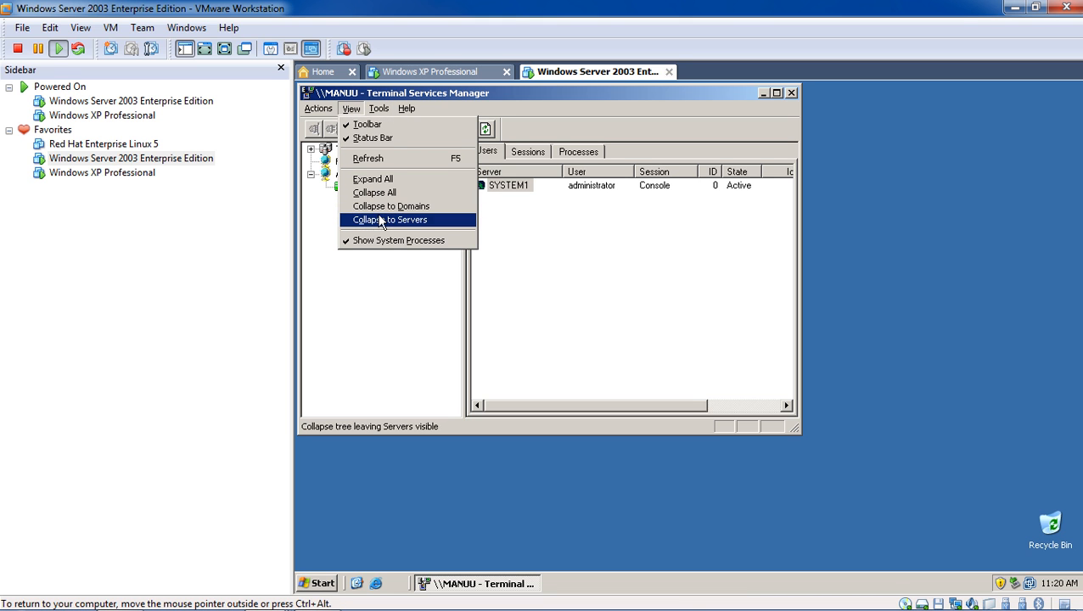
# - Expand all tree nodes and check the Console session's Information and Processes tabs
pyautogui.click(379, 180)
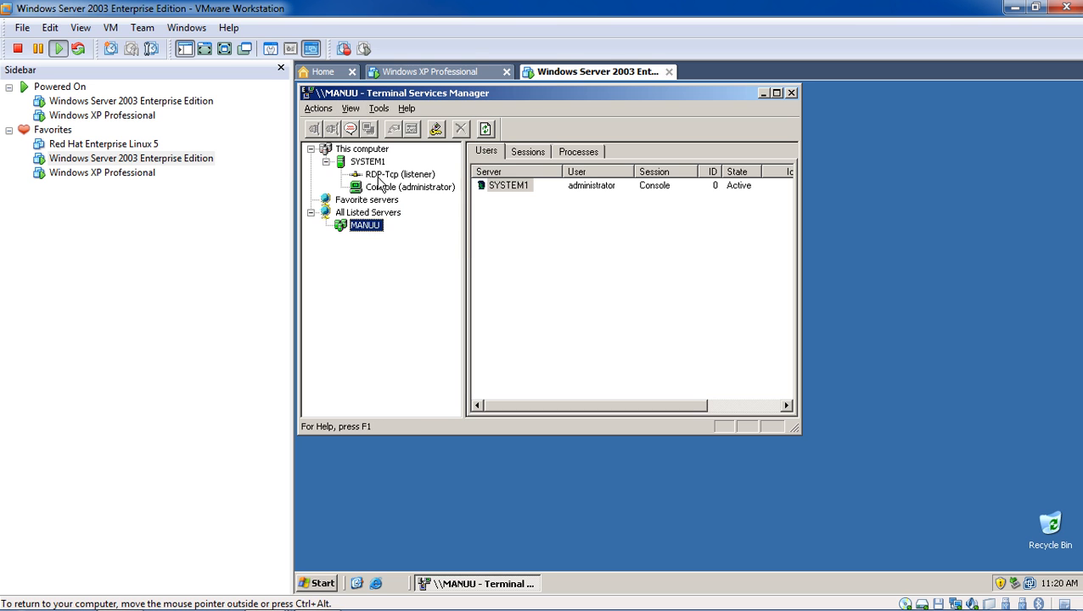
pyautogui.click(382, 188)
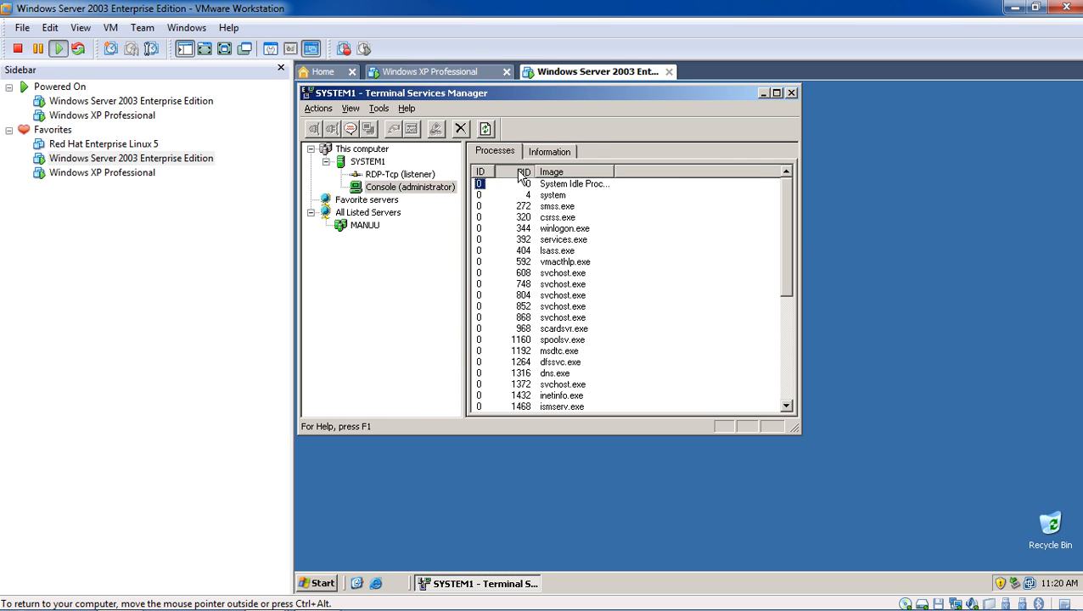
pyautogui.click(550, 155)
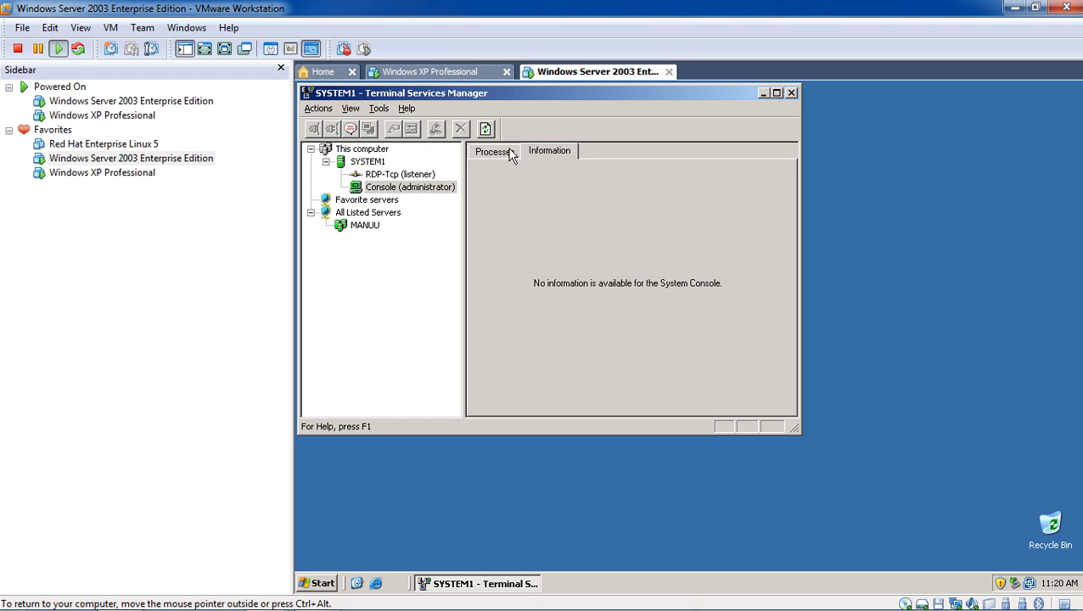
pyautogui.click(507, 151)
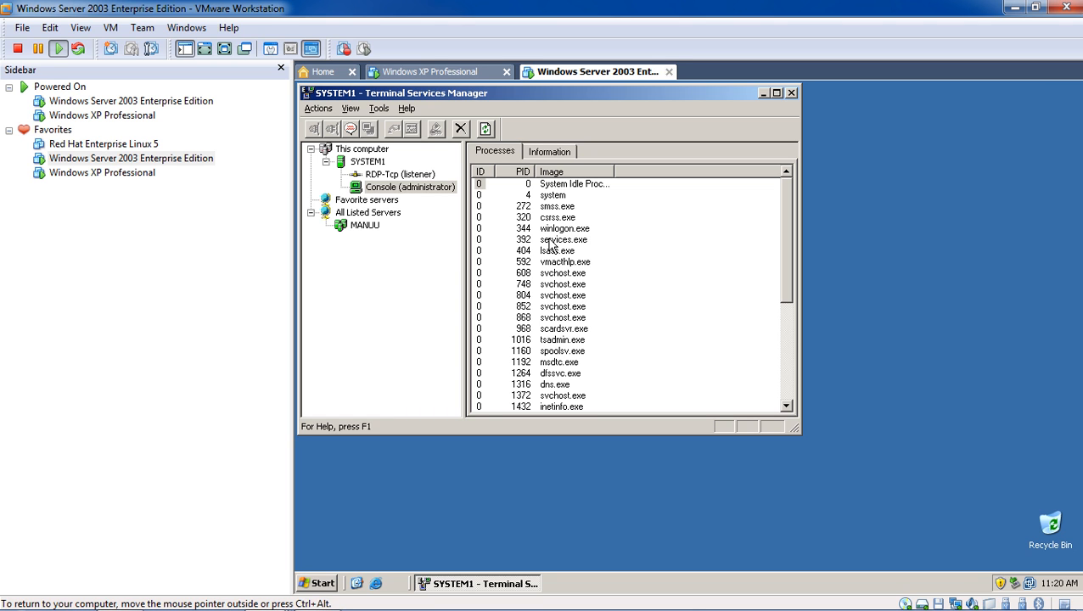
# - Close Terminal Services Manager and bring up the recording tool's options from the notification area
pyautogui.click(793, 91)
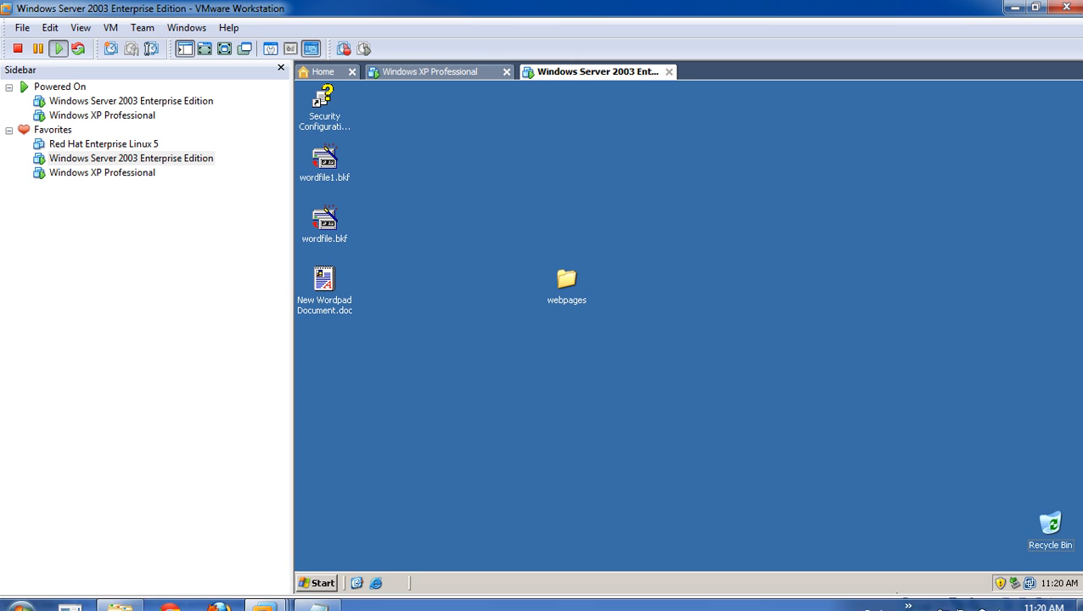
pyautogui.click(923, 595)
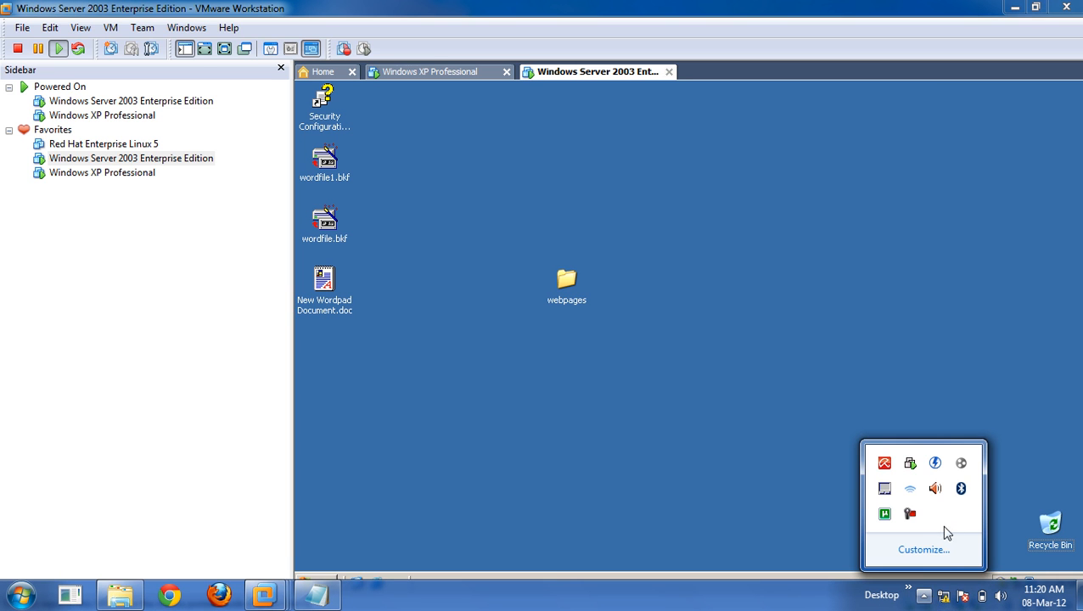
pyautogui.rightClick(910, 513)
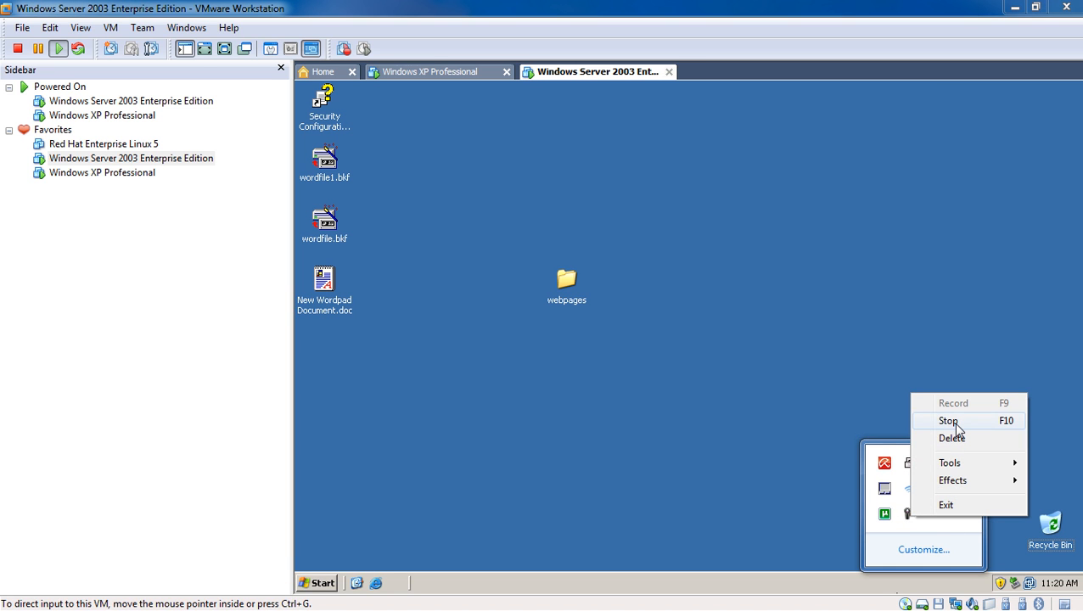